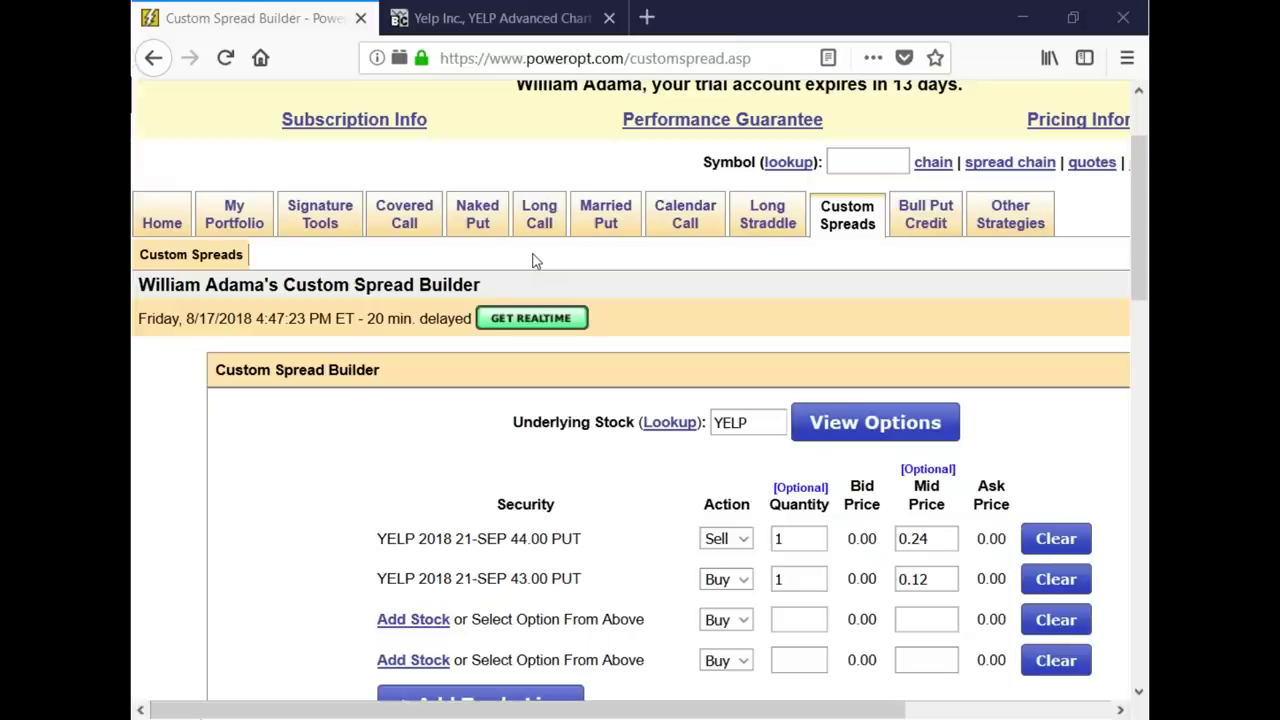
- Open the Long Call search and clear all filters from the Bollinger Bands search settings
mouse_move(539, 222)
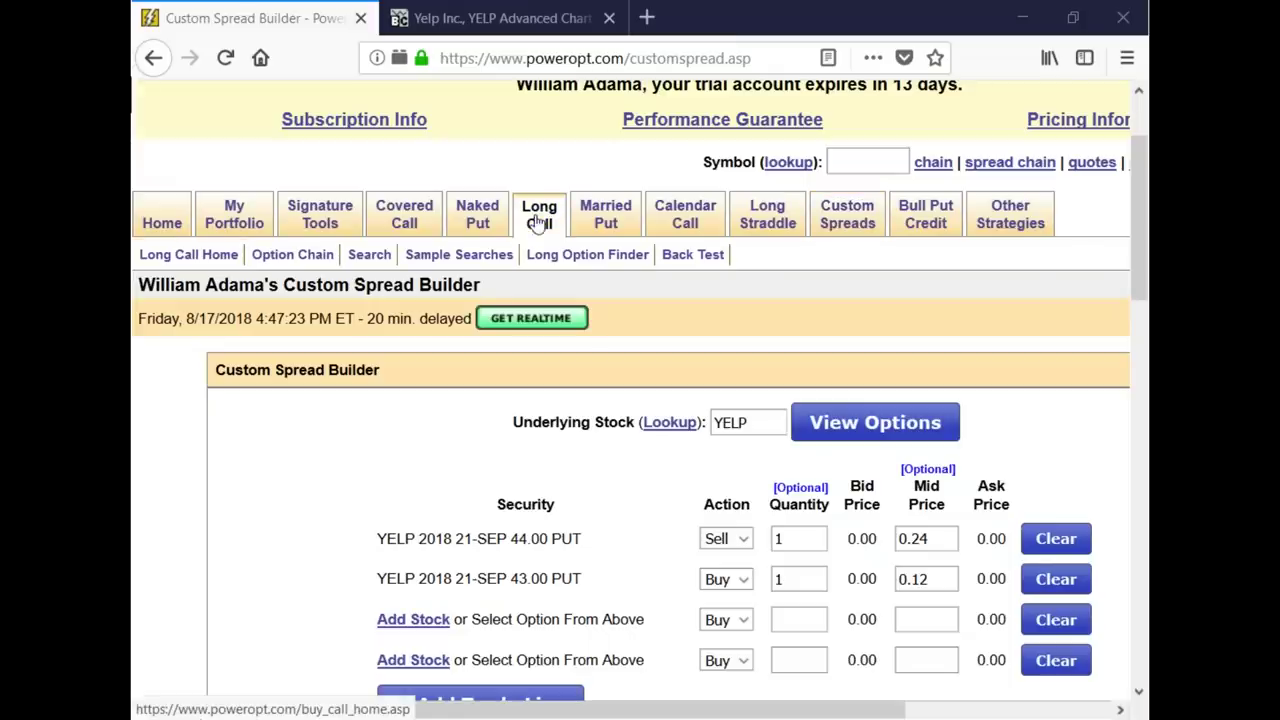
click(370, 254)
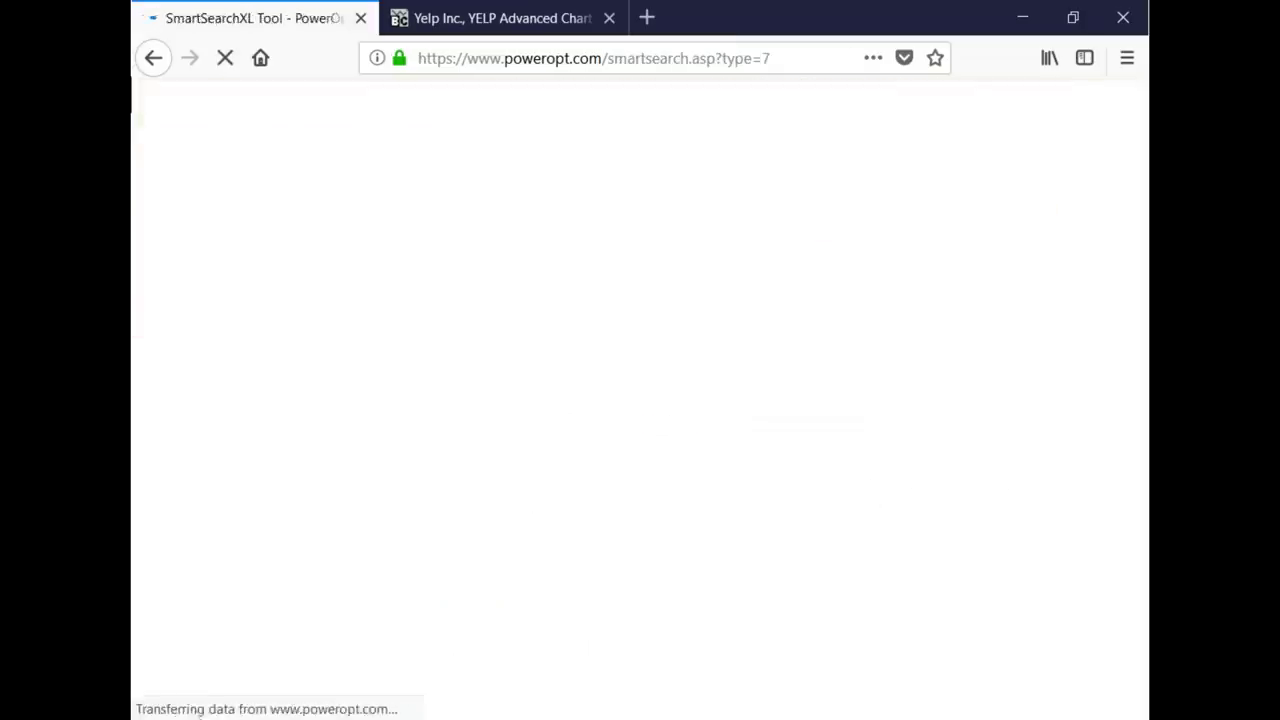
scroll(794, 434, down, 5)
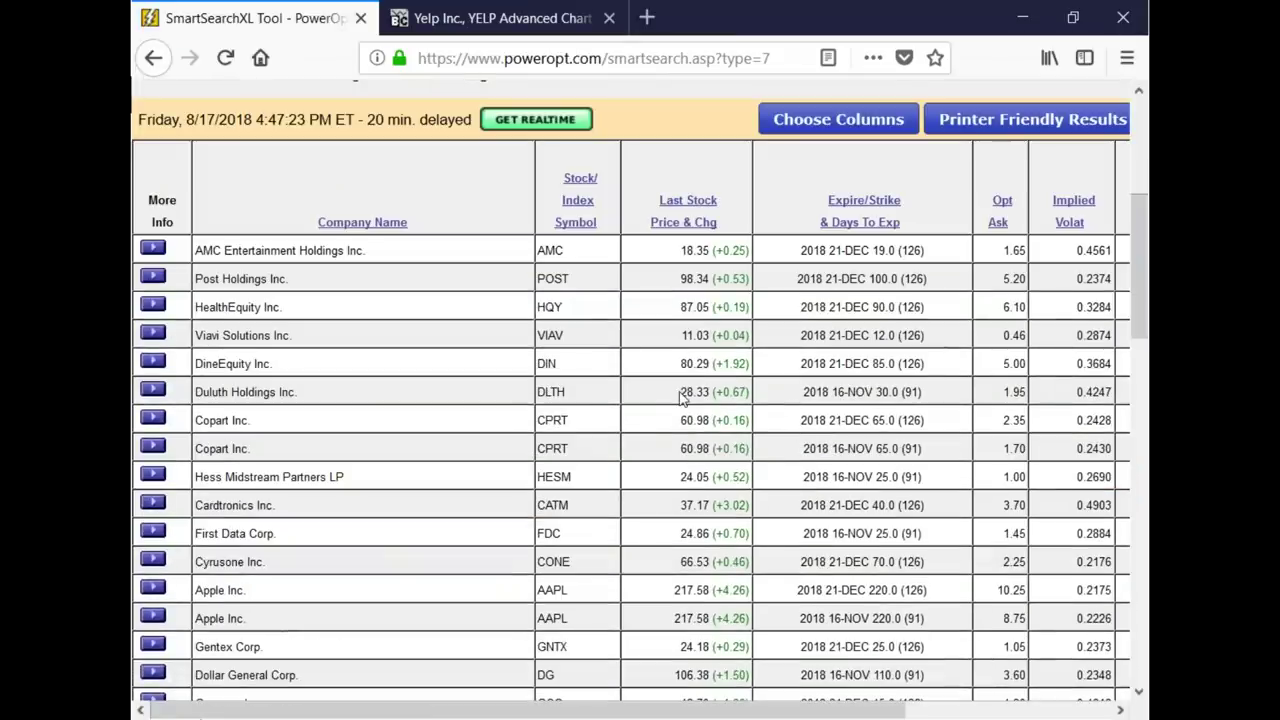
scroll(680, 397, down, 5)
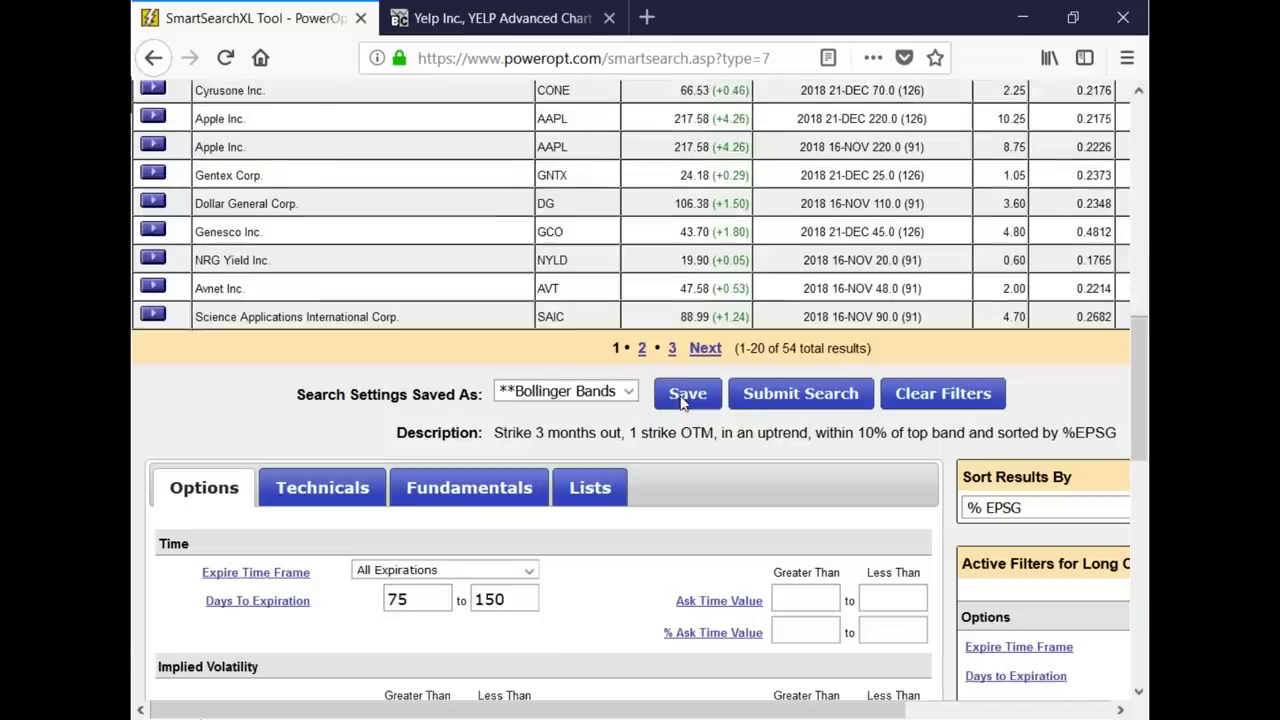
click(627, 376)
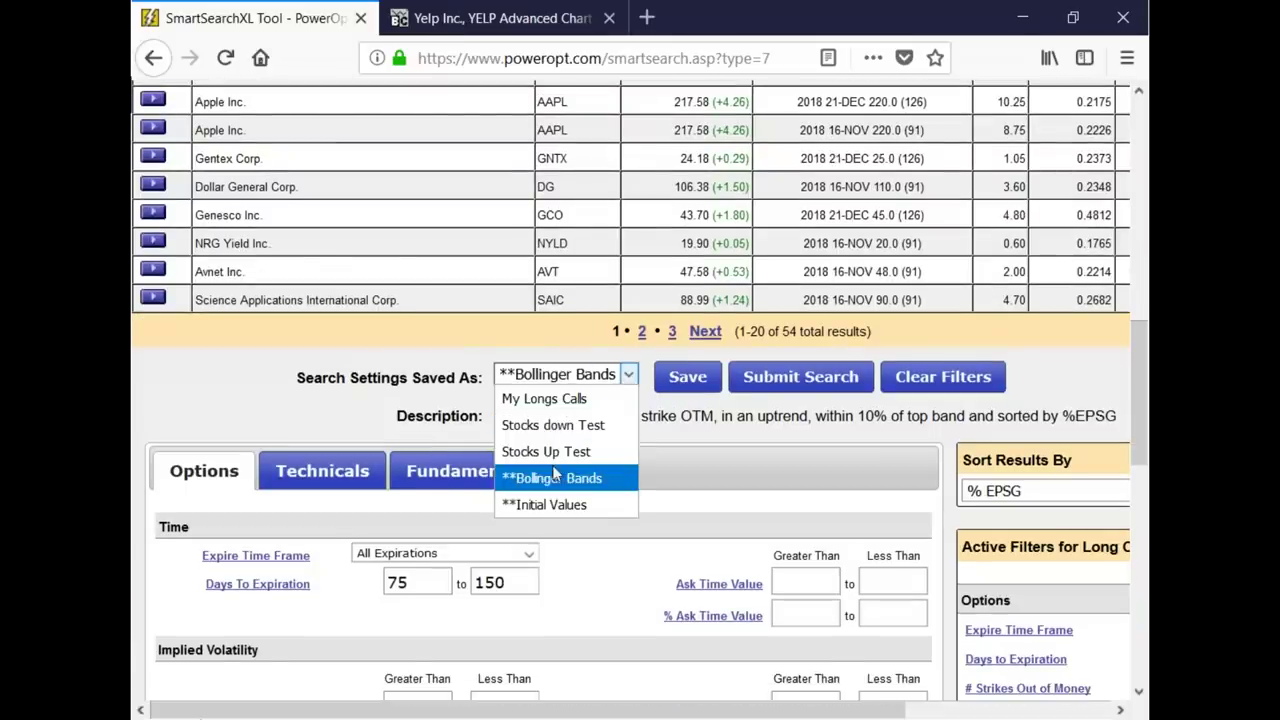
click(717, 463)
click(930, 385)
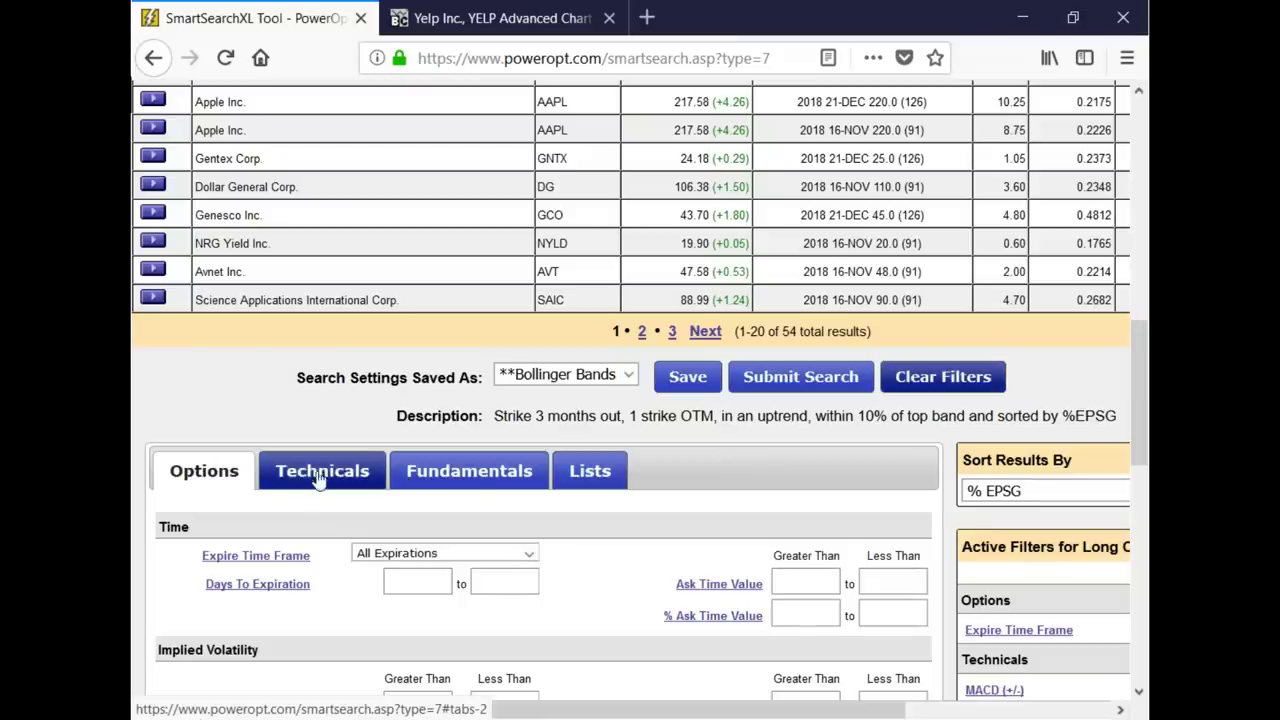
- Limit the Days To Expiration filter to a range of 65 to 120, keeping the time frame at All Expirations
scroll(500, 470, down, 5)
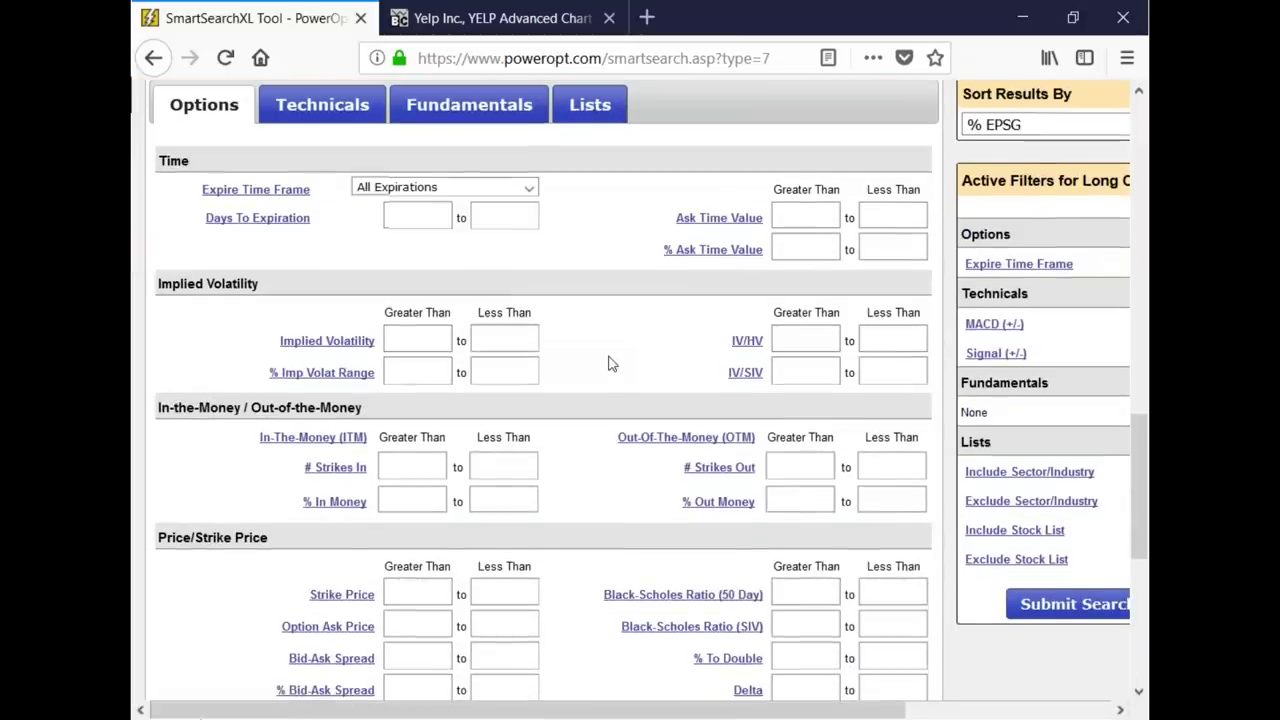
click(440, 193)
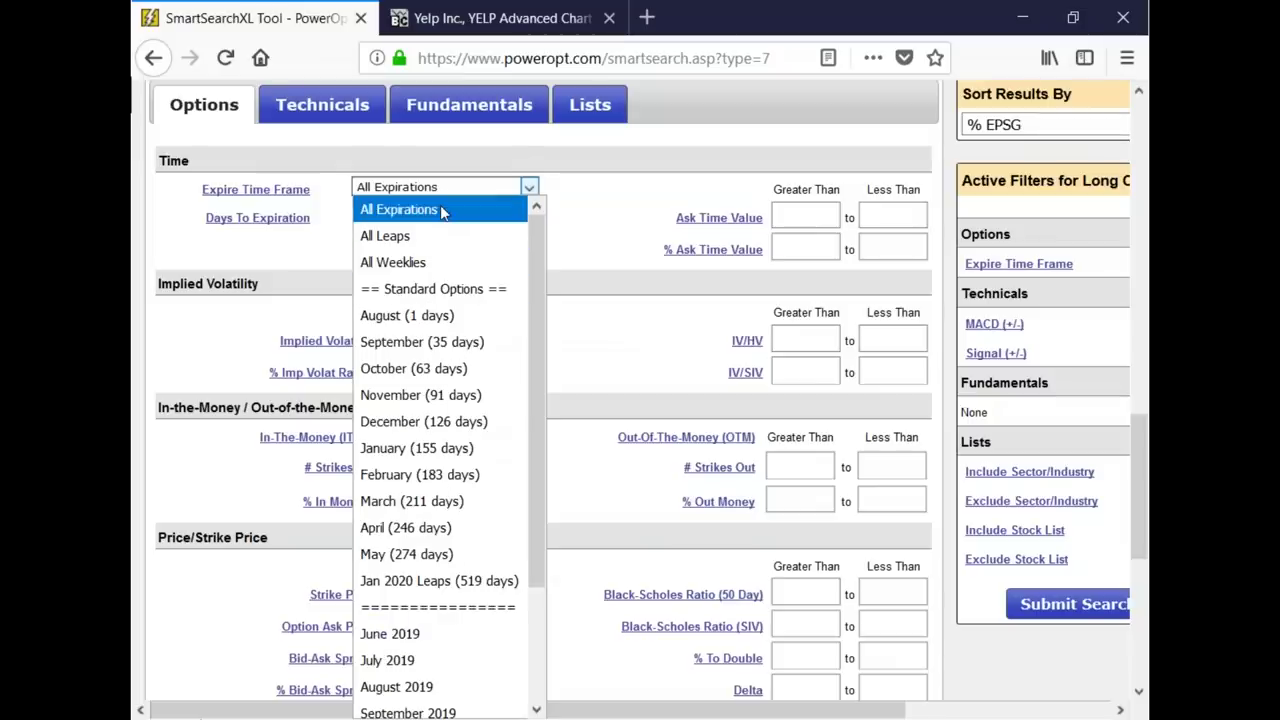
click(494, 191)
click(420, 218)
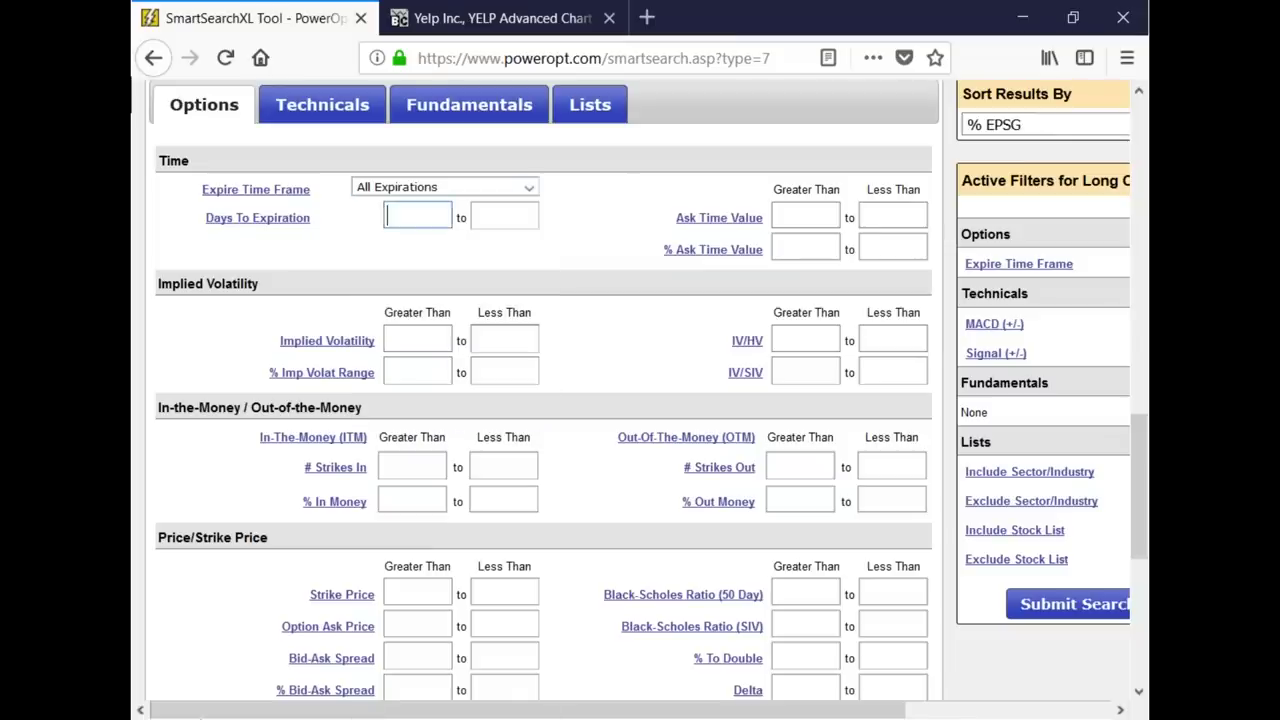
text(65)
key(Tab)
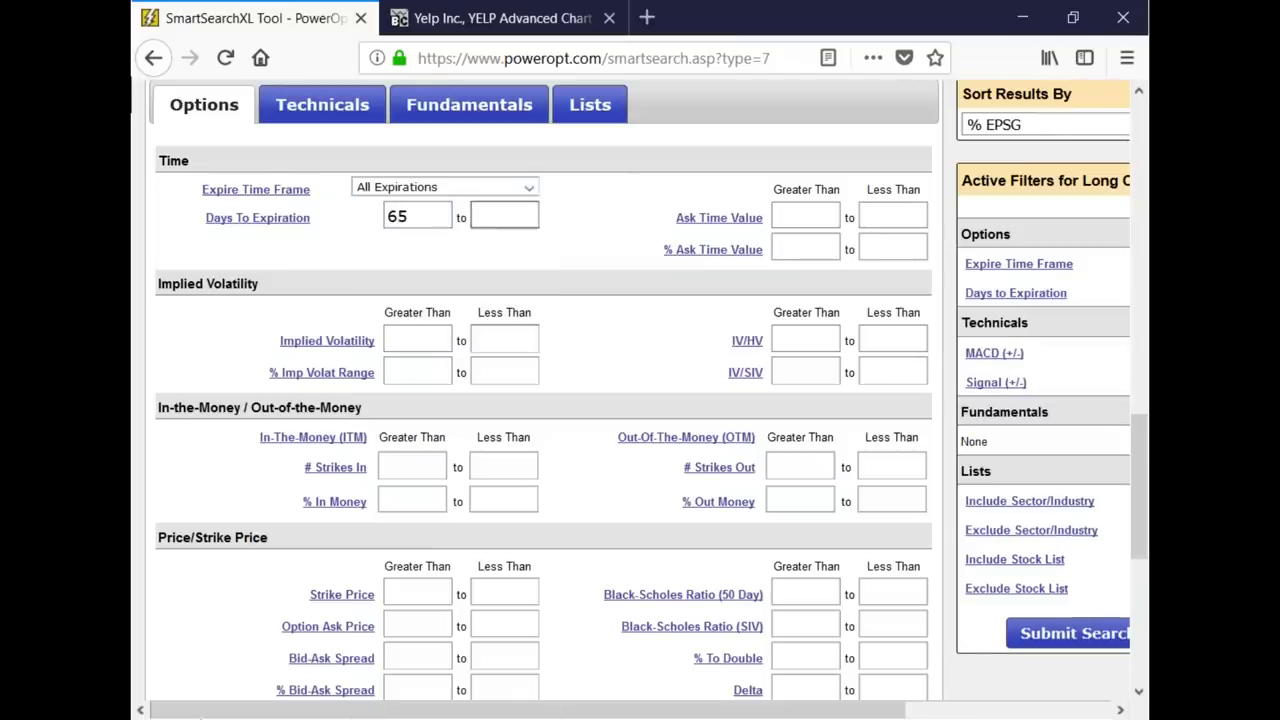
text(120)
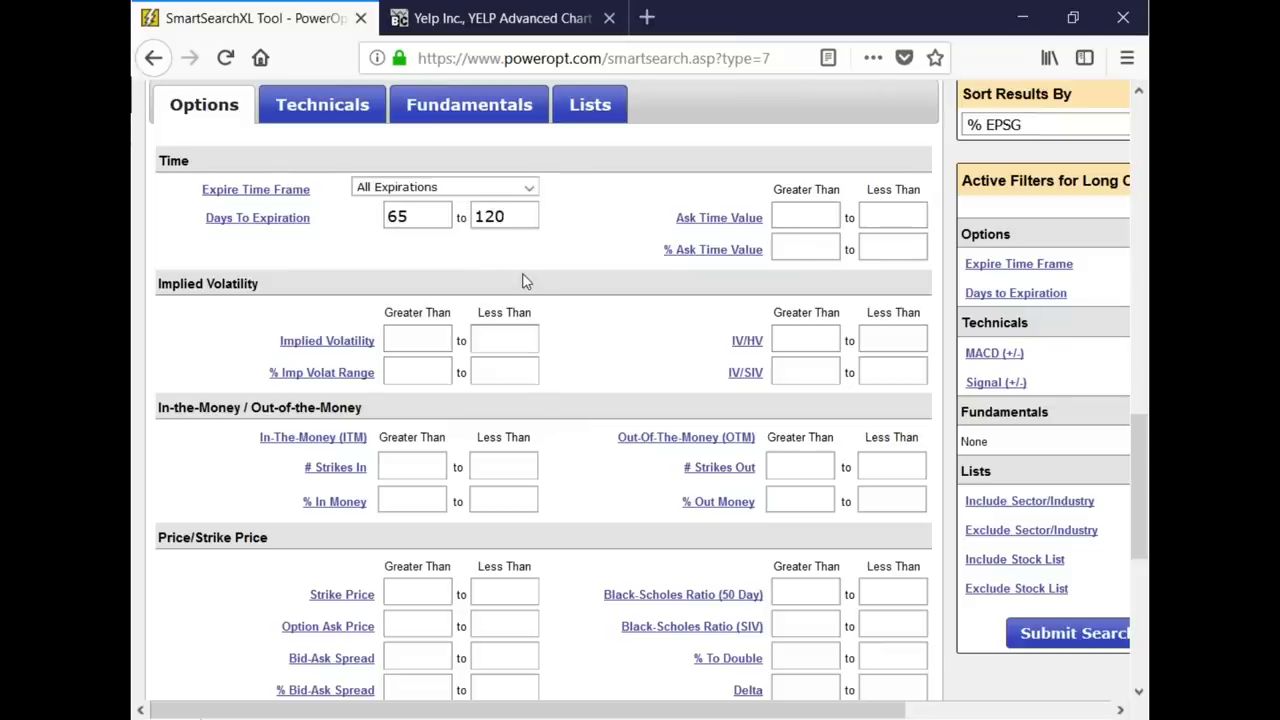
- Set the out-of-the-money # Strikes Out filter to a range of 1 to 1
scroll(518, 281, down, 2)
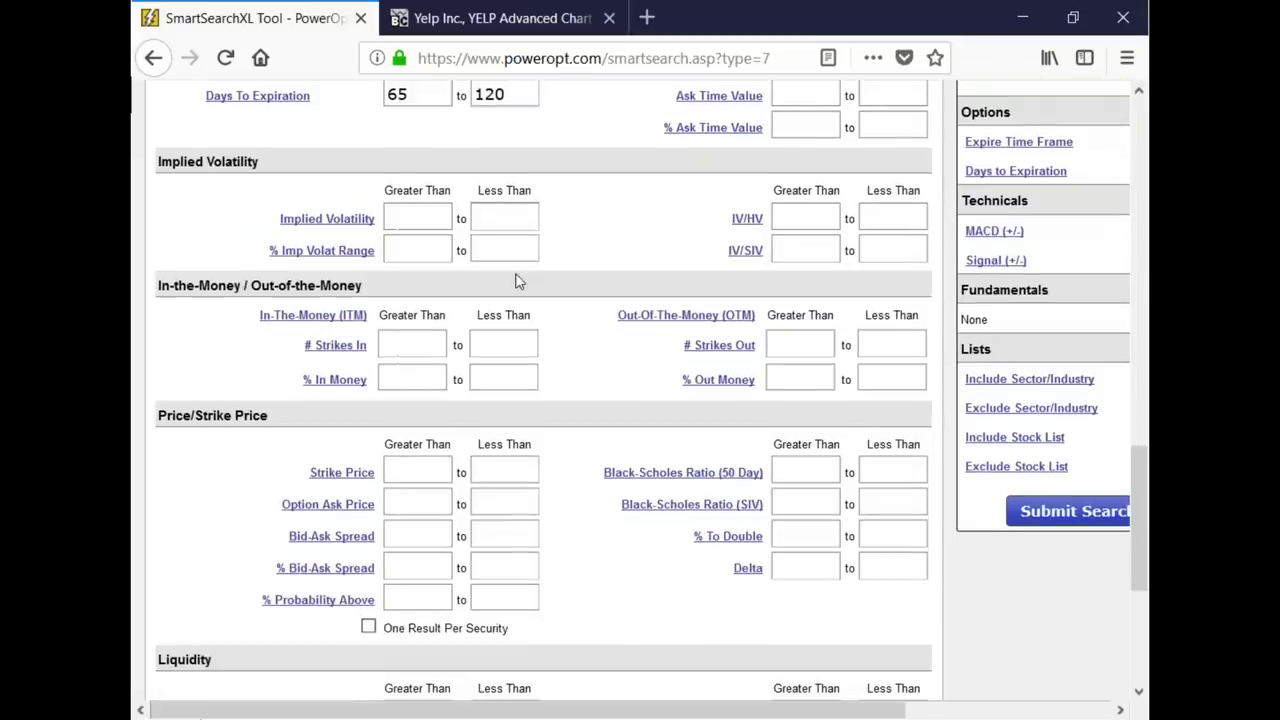
scroll(517, 277, down, 2)
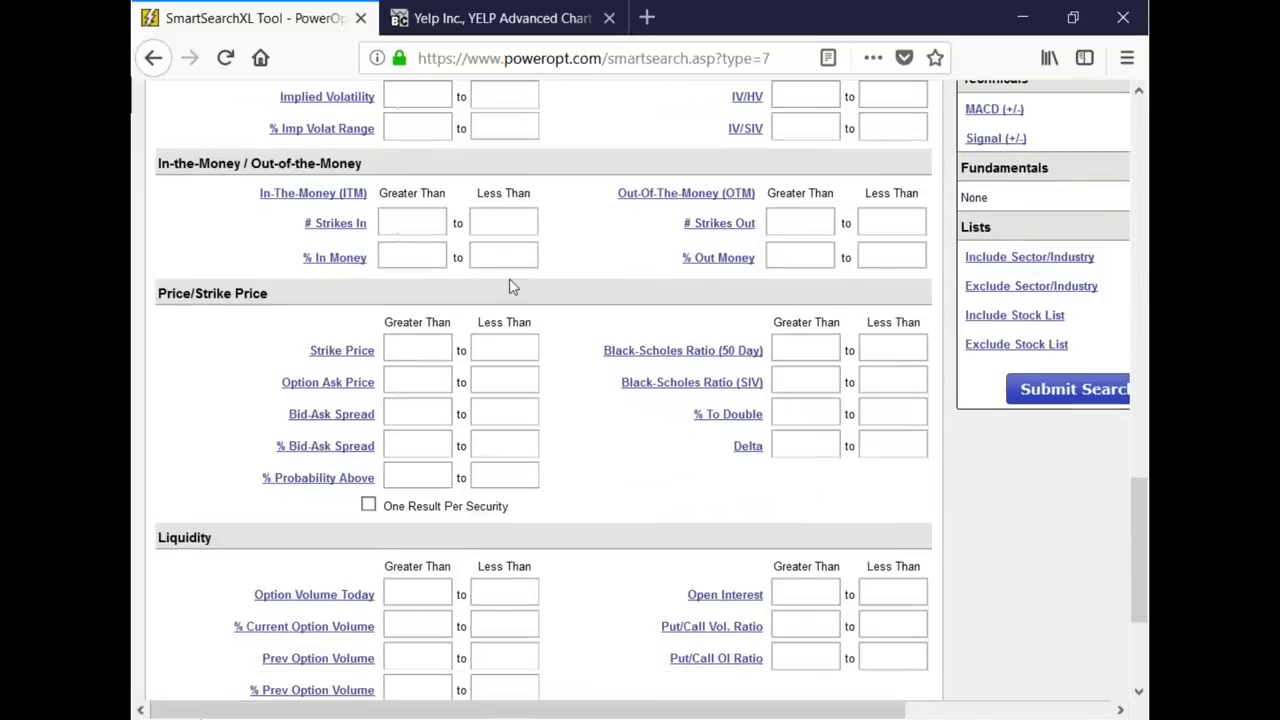
click(787, 224)
text(1)
click(888, 231)
text(1)
click(869, 251)
click(868, 226)
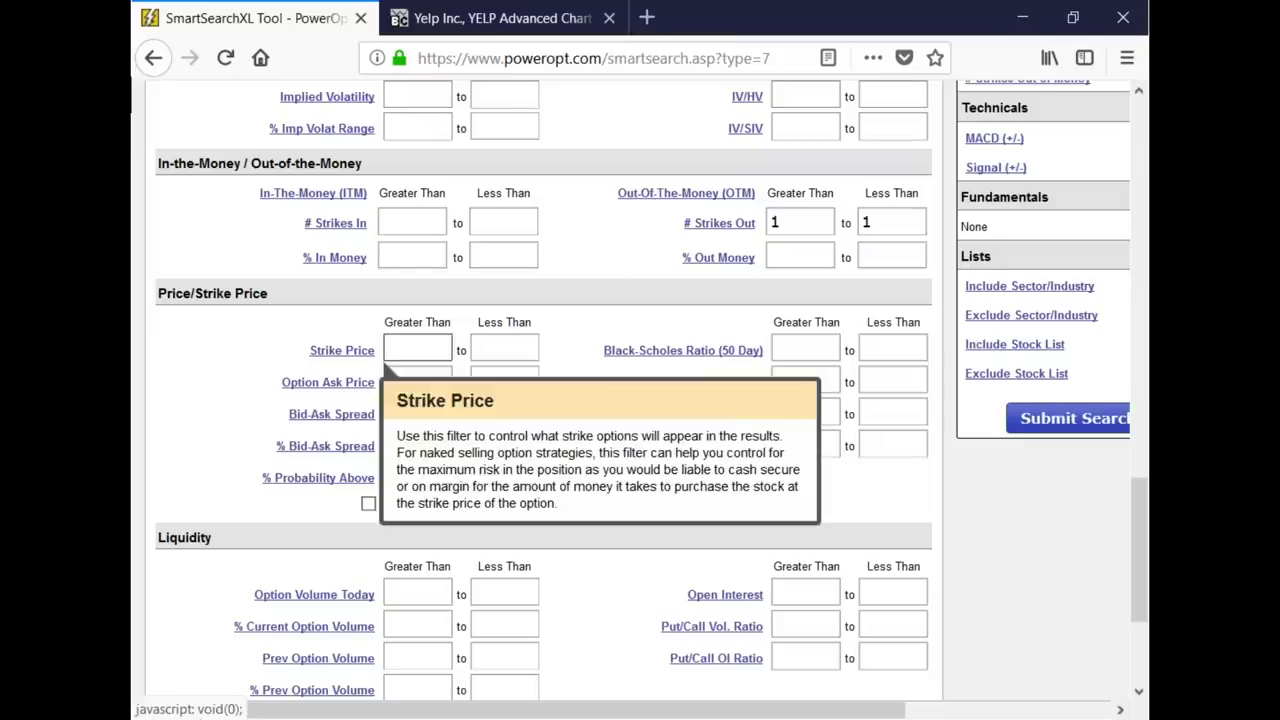
- Set the Option Ask Price filter to less than 9.00
mouse_move(322, 390)
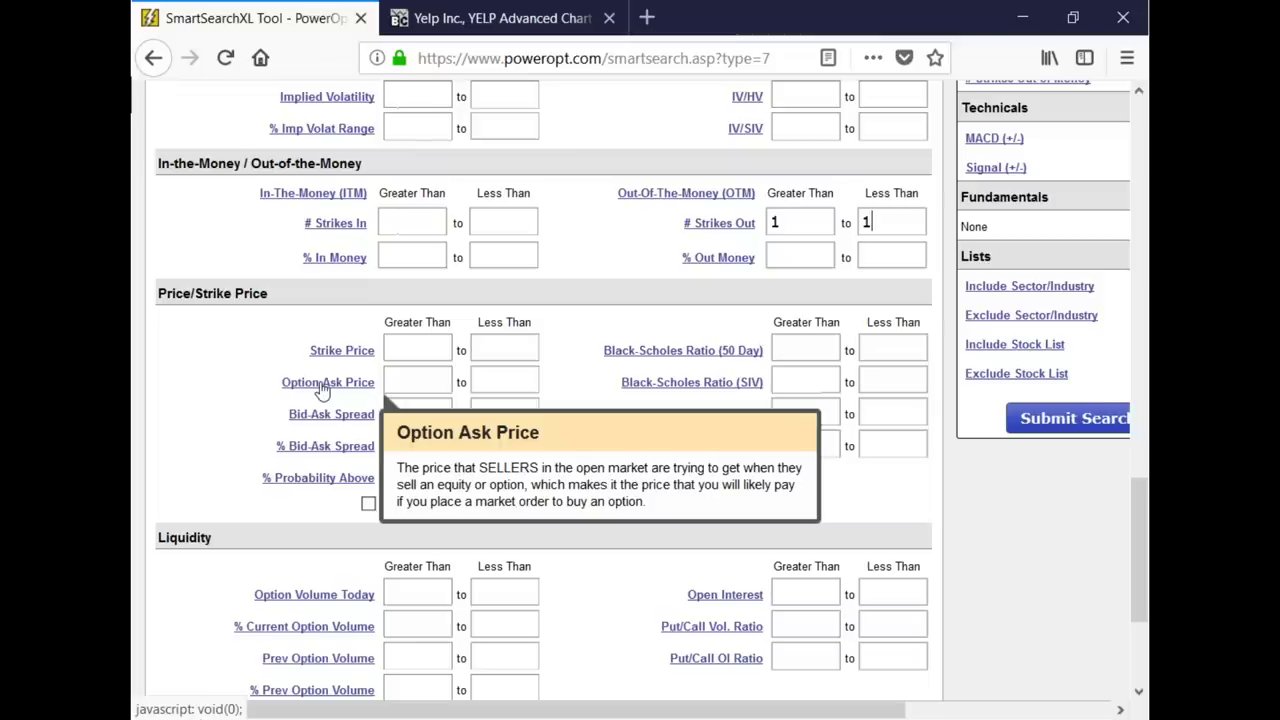
click(499, 383)
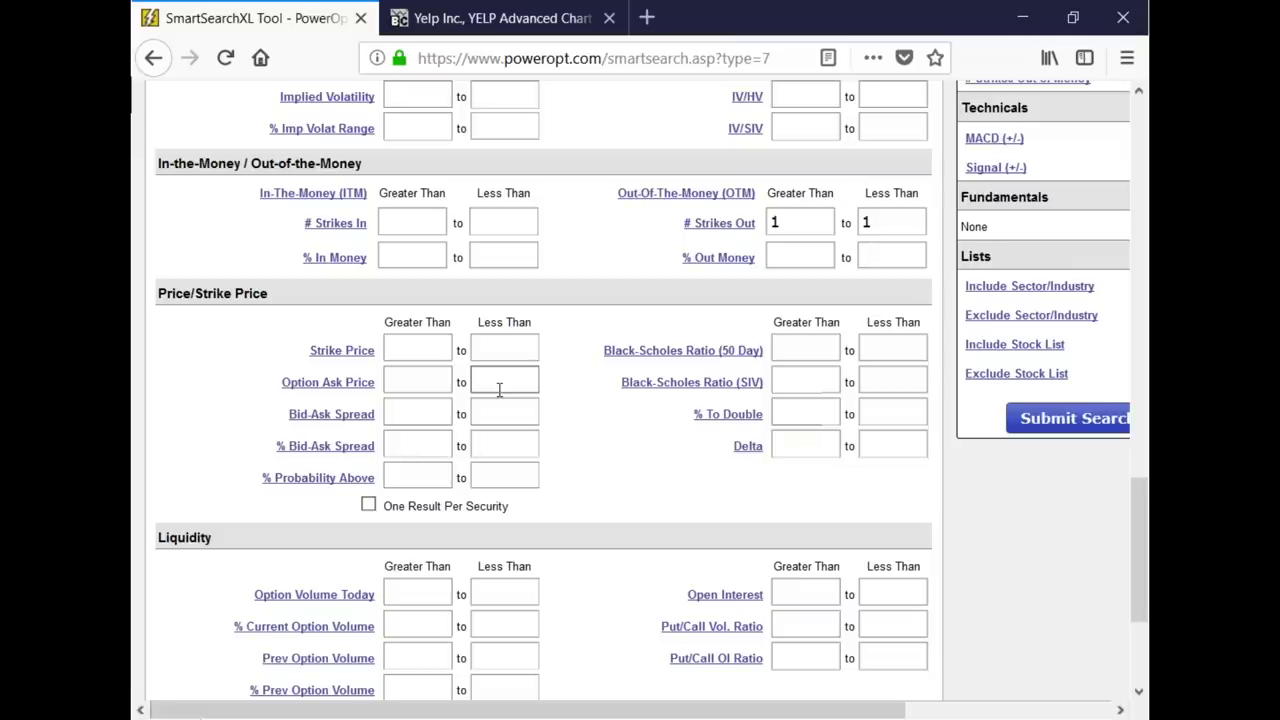
text(9.00)
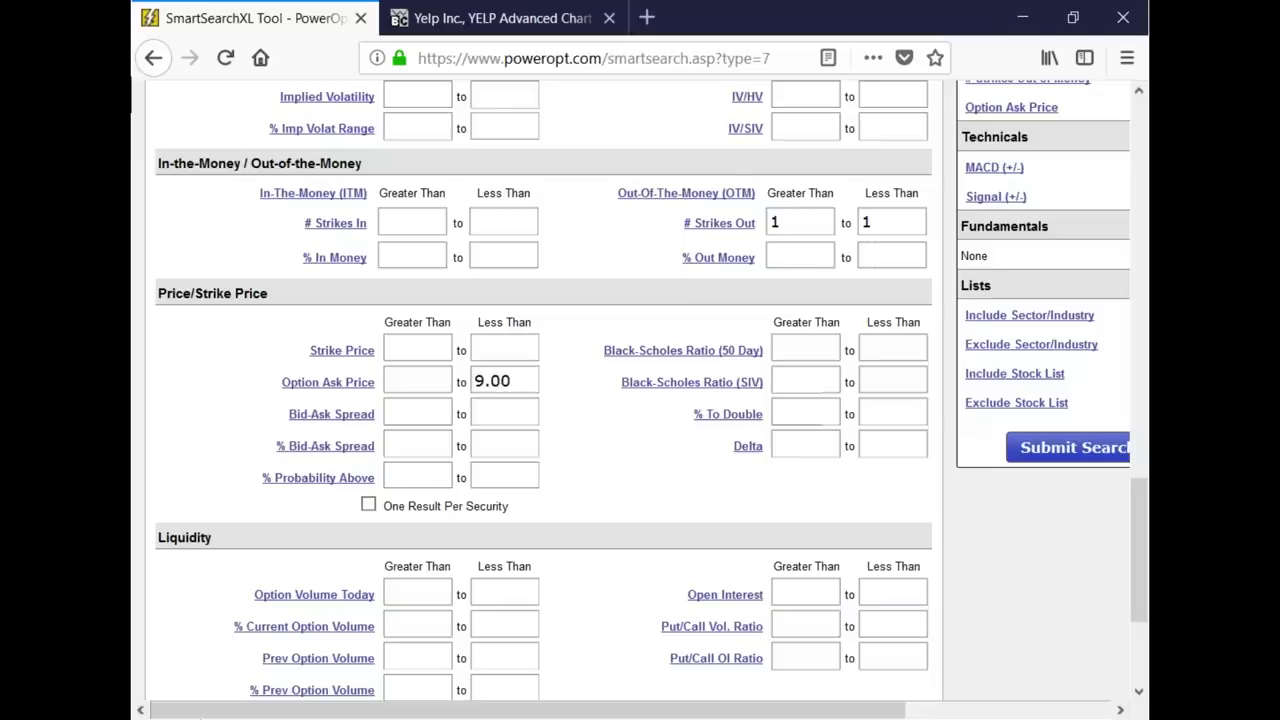
- Set the Bid-Ask Spread filter to less than 1 and the % Bid-Ask Spread filter to less than 50
scroll(700, 392, down, 3)
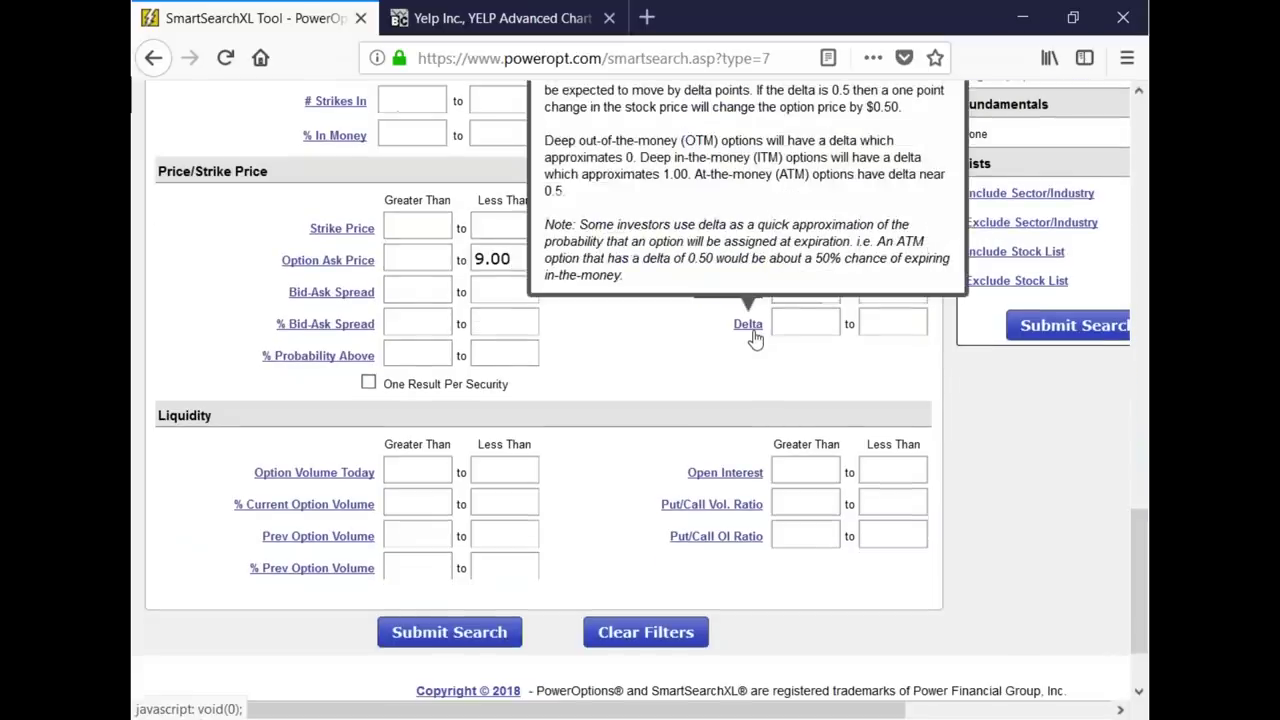
scroll(728, 386, up, 5)
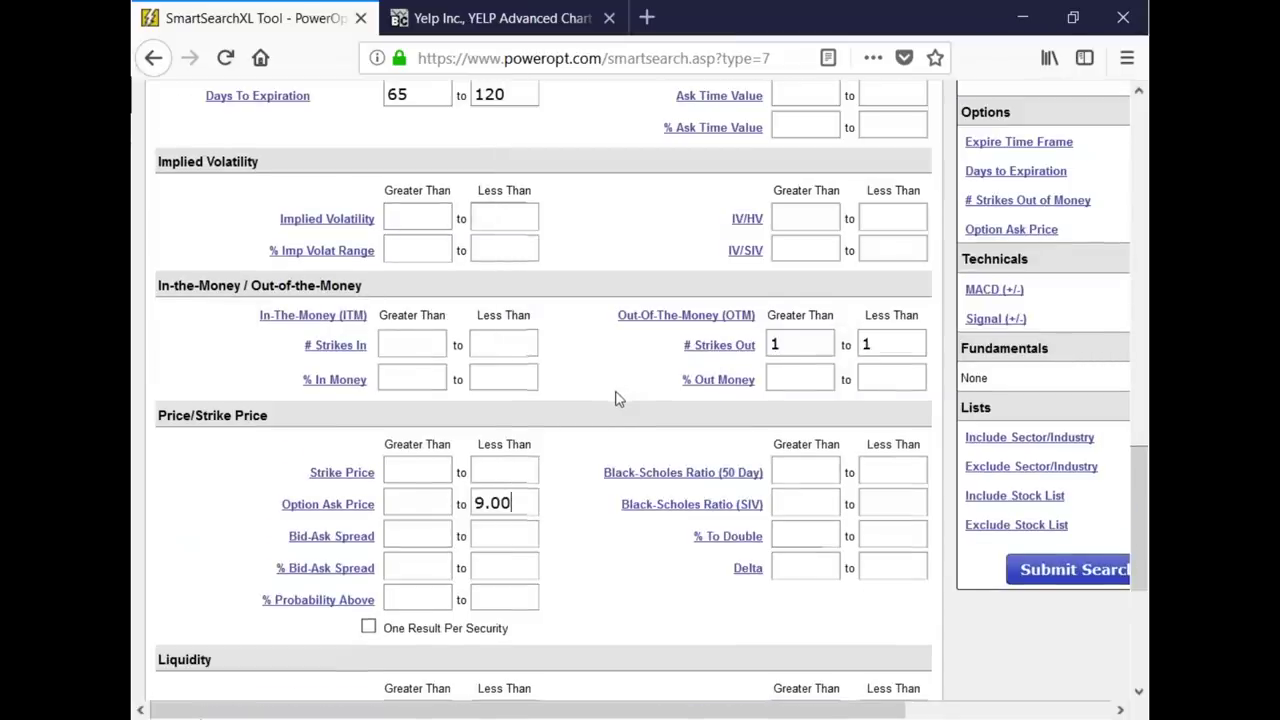
scroll(616, 398, down, 5)
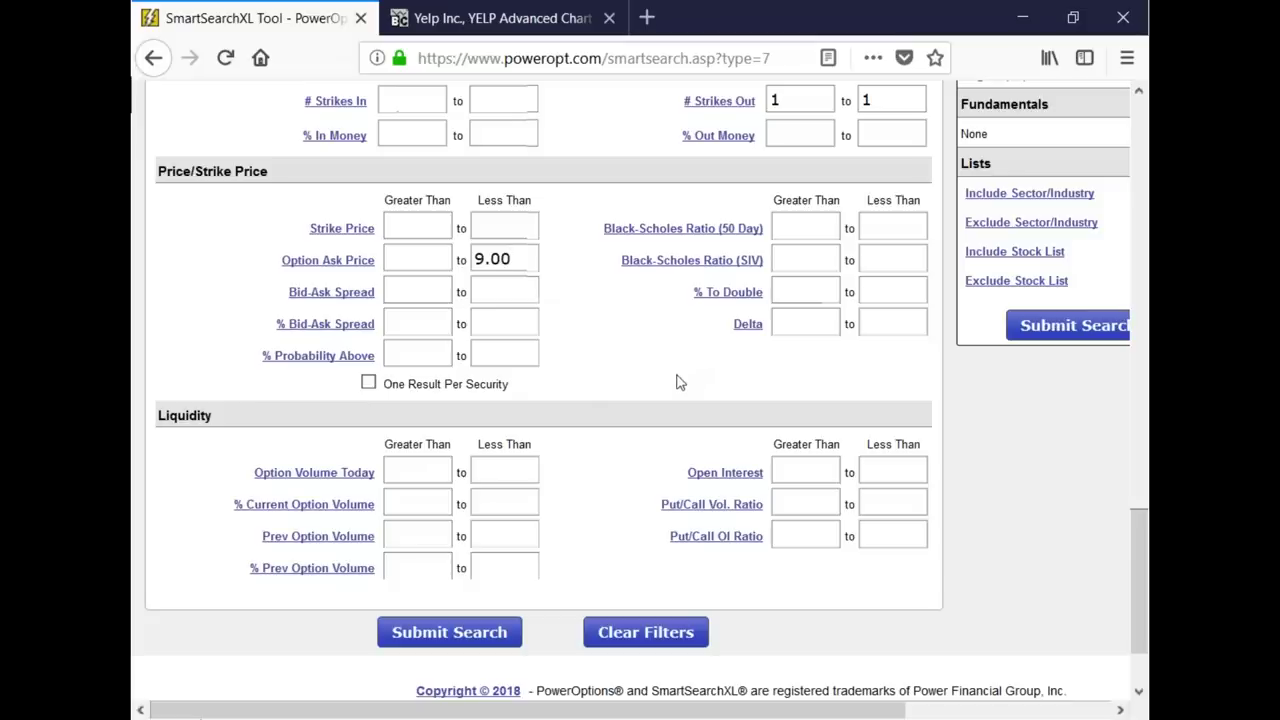
mouse_move(383, 340)
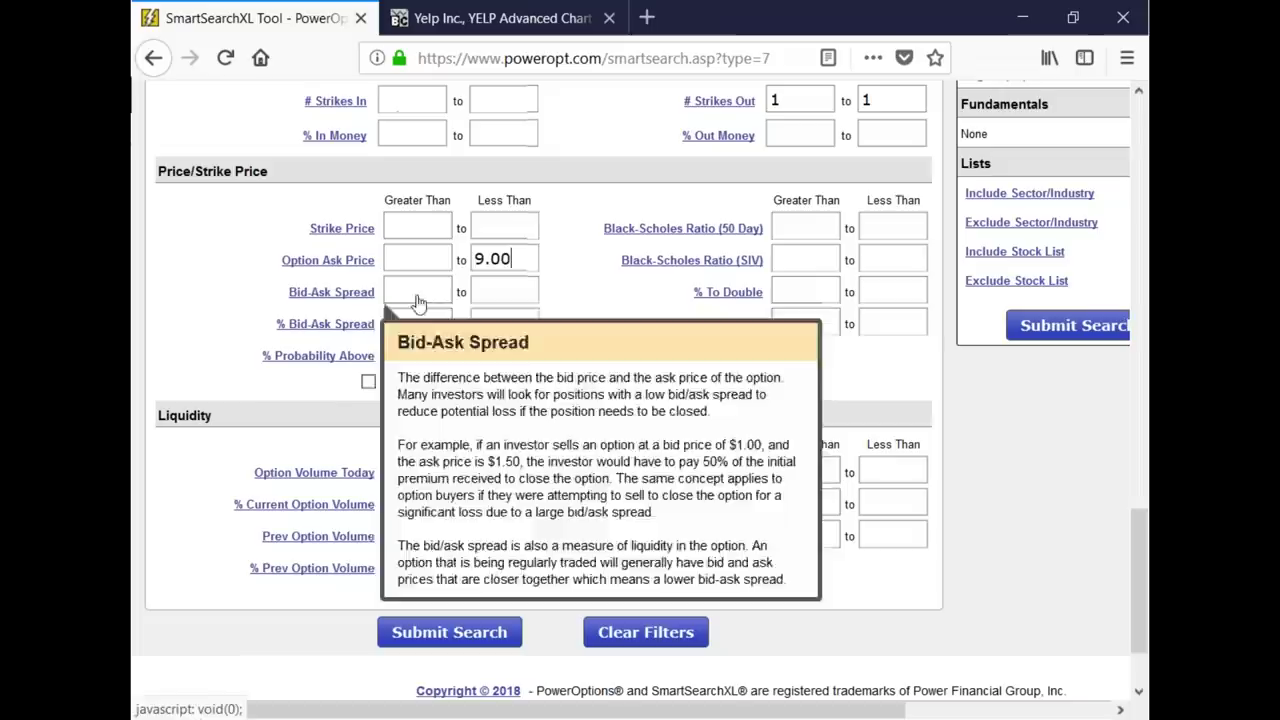
click(512, 293)
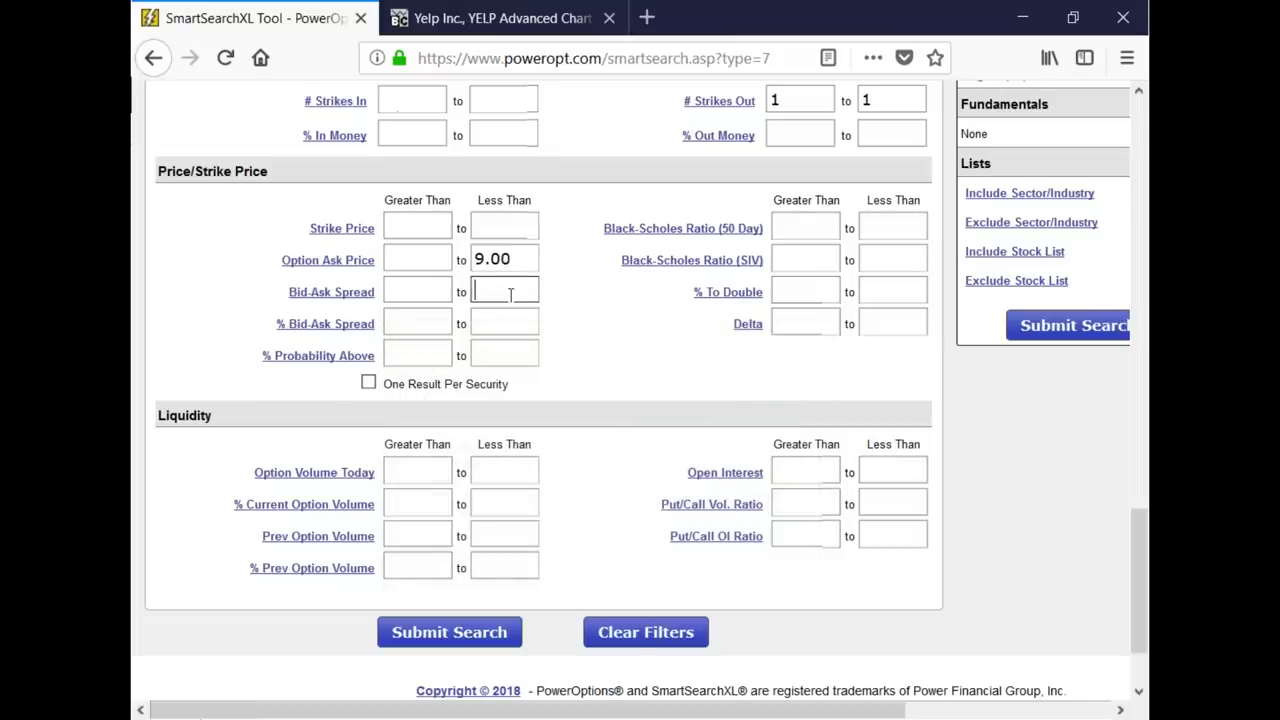
text(1)
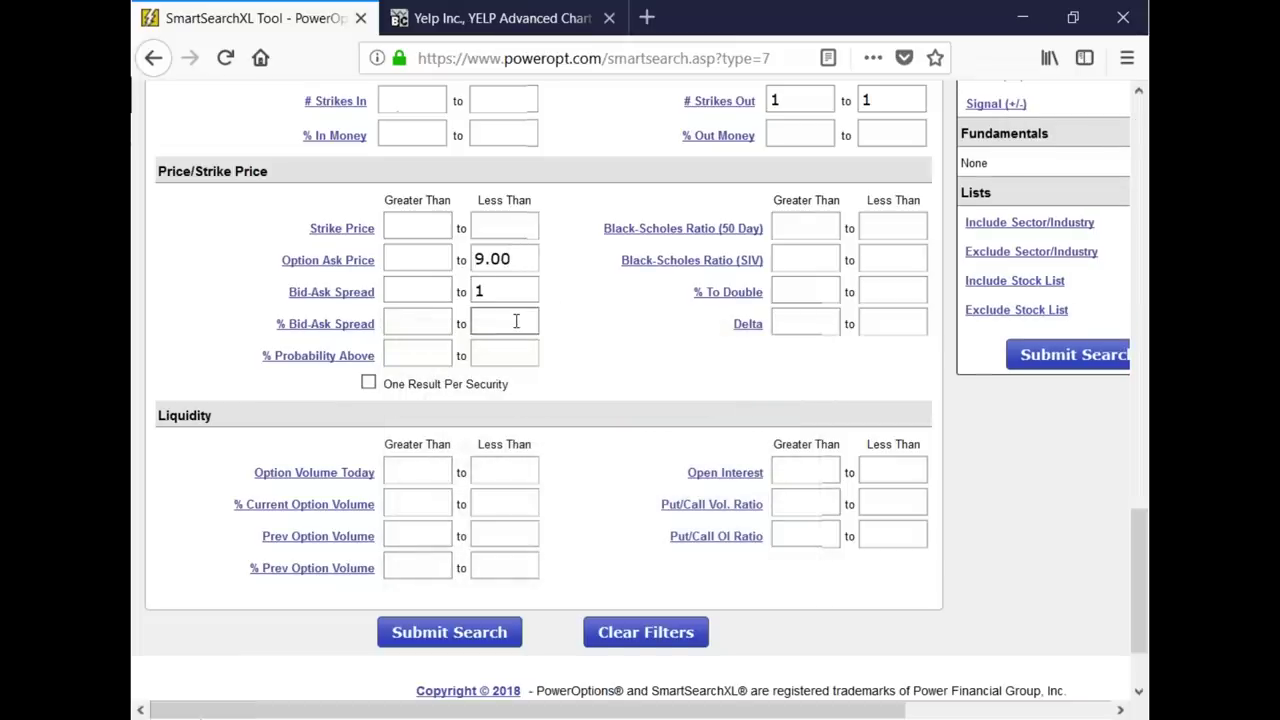
key(Tab)
key(Tab)
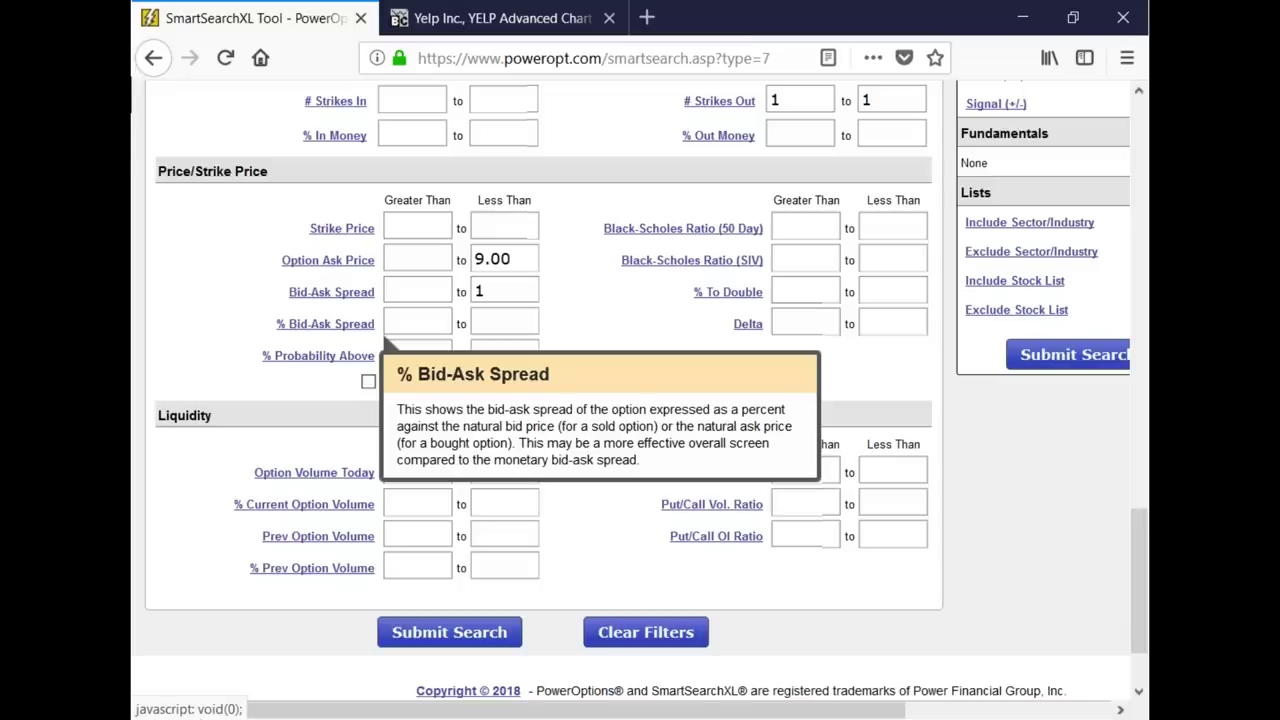
text(5)
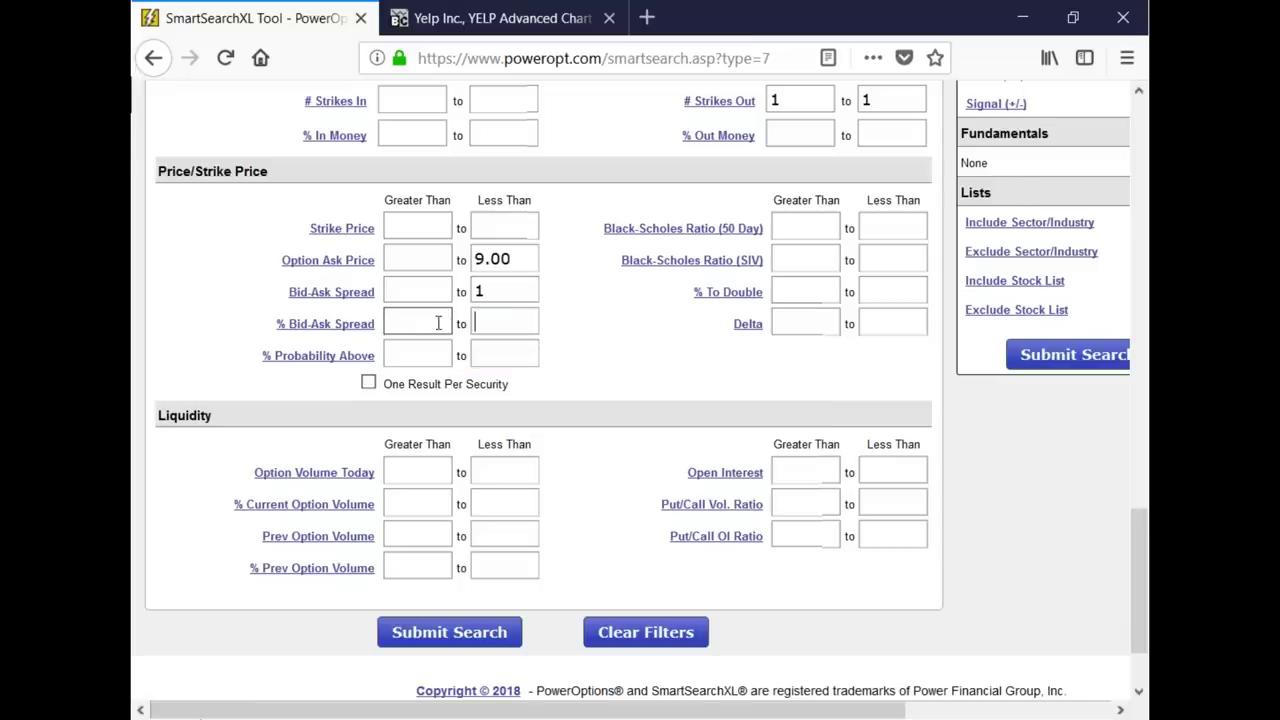
text(0)
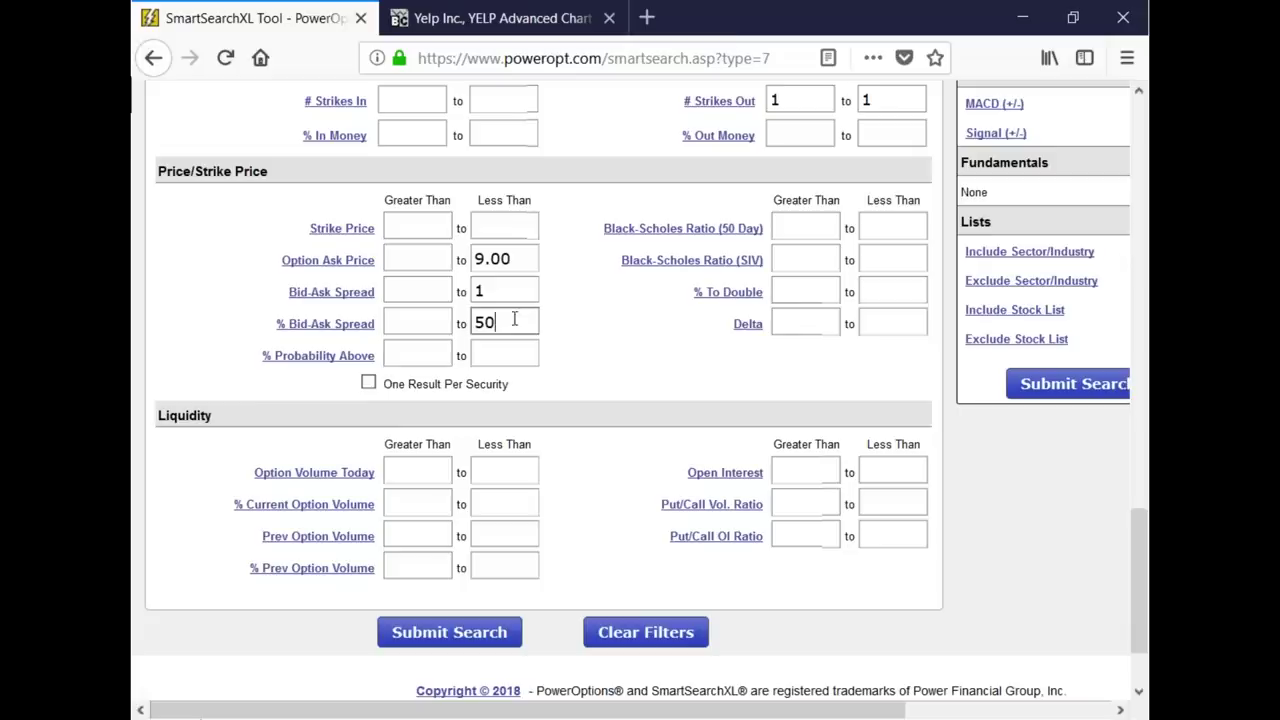
- Set the % Imp Volat Range filter to less than 60
scroll(577, 333, up, 3)
scroll(577, 333, up, 5)
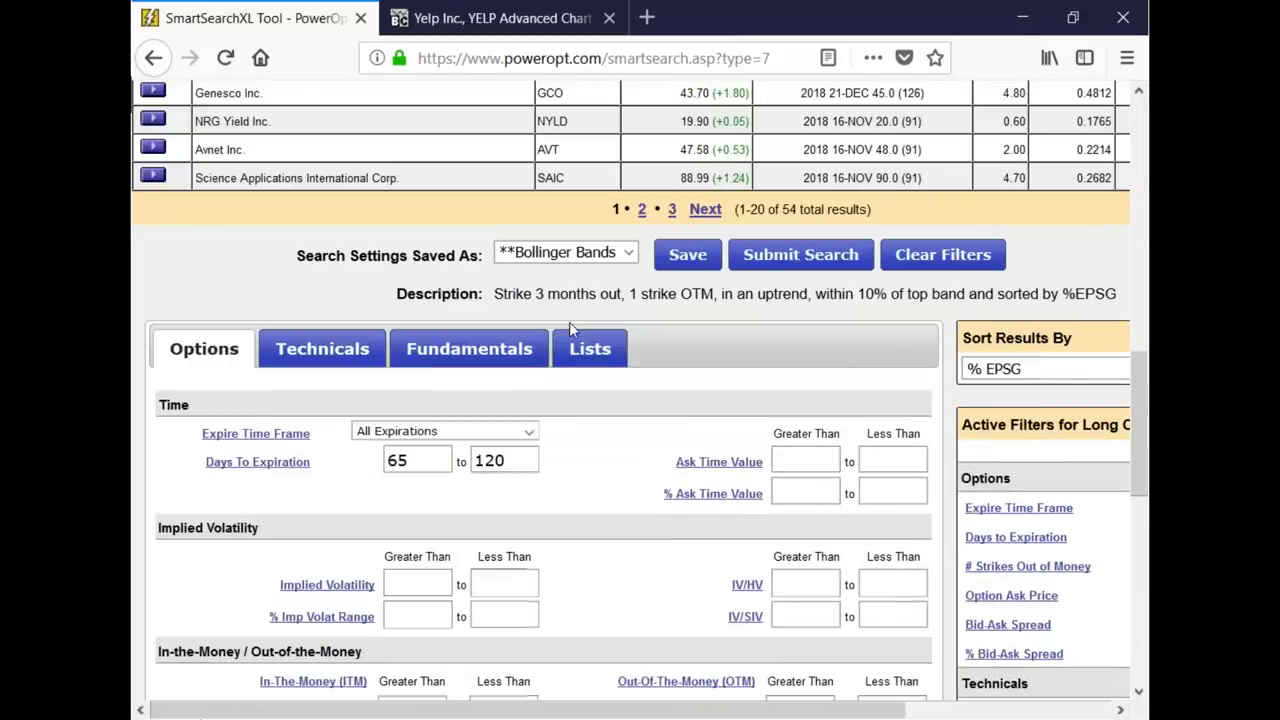
scroll(640, 470, down, 2)
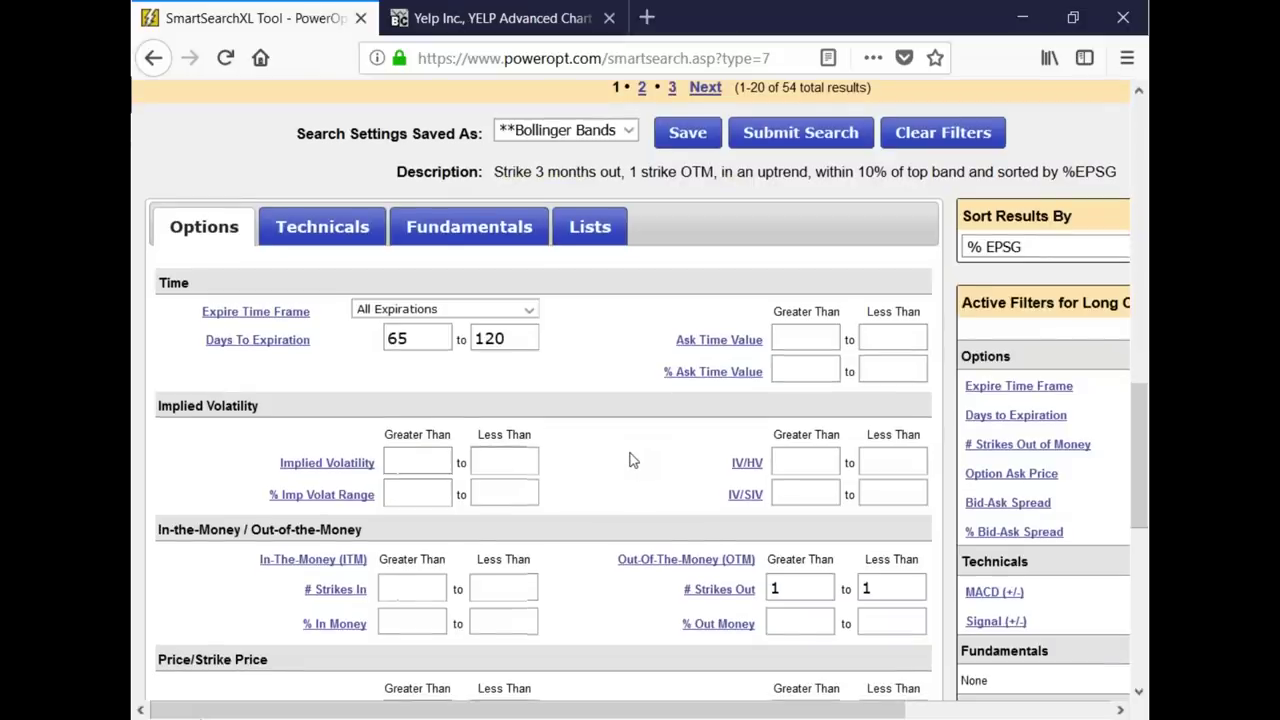
click(499, 494)
text(50)
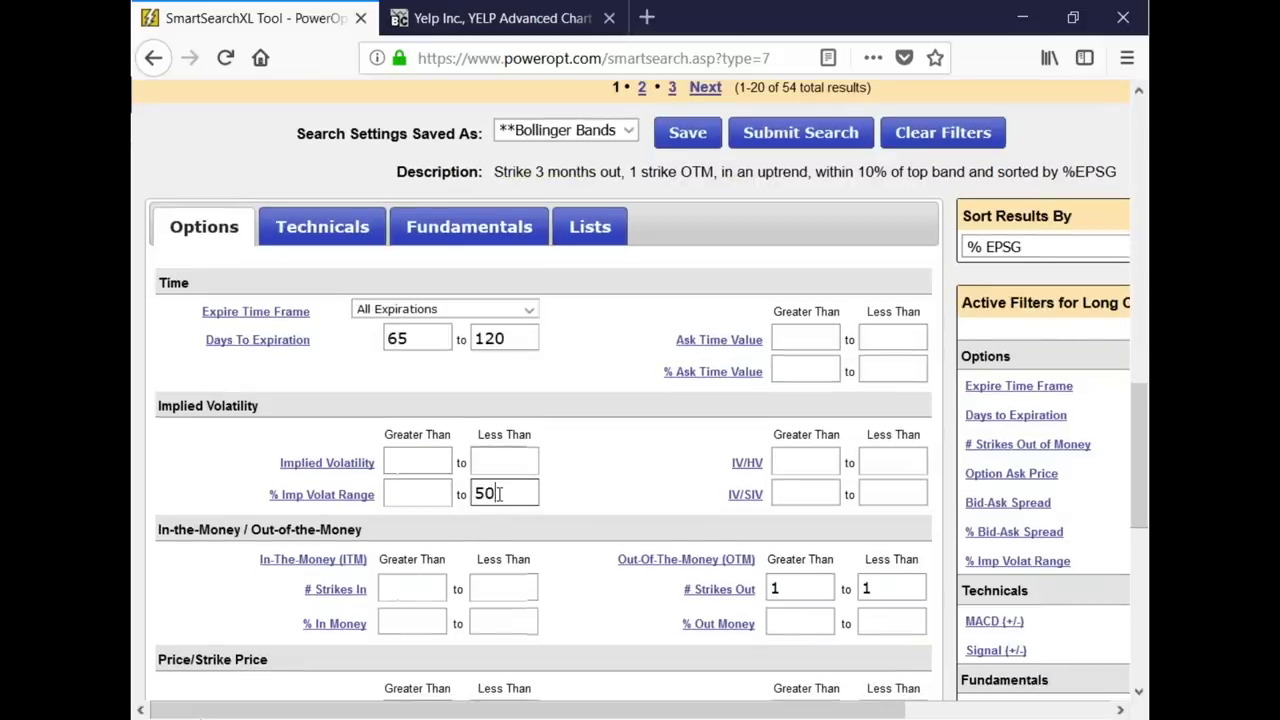
key(BackSpace)
key(BackSpace)
text(60)
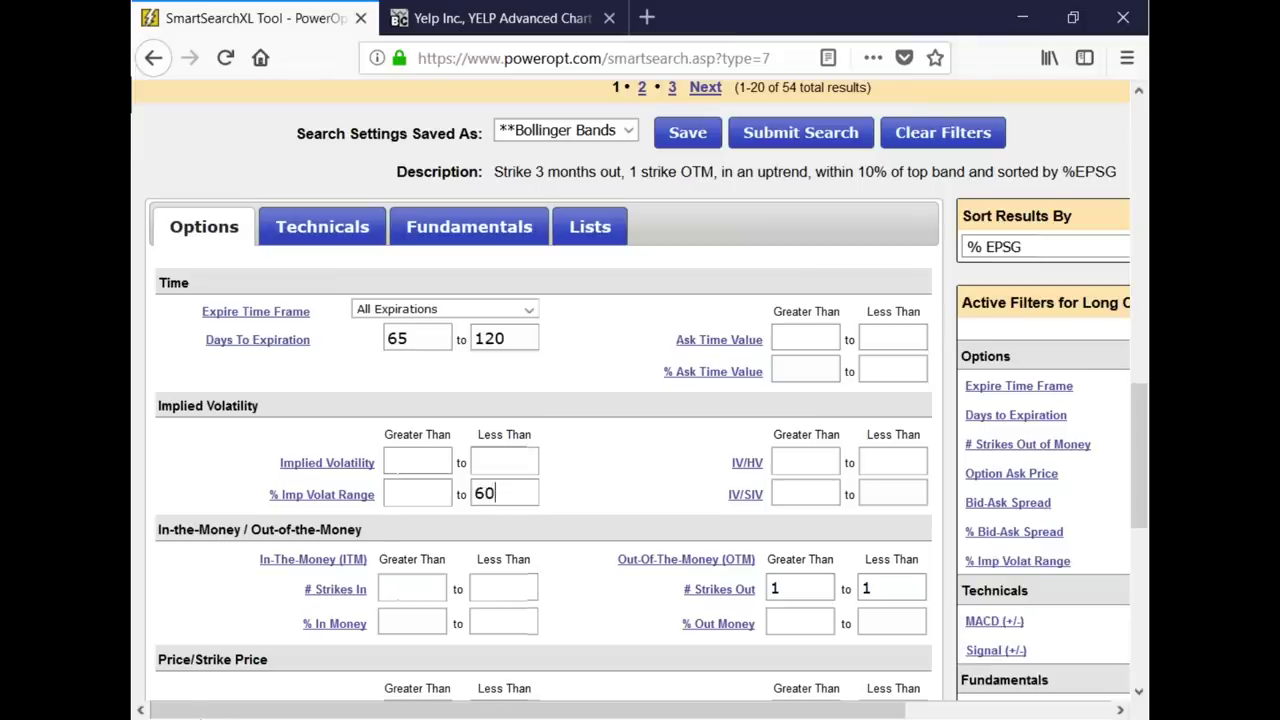
mouse_move(340, 509)
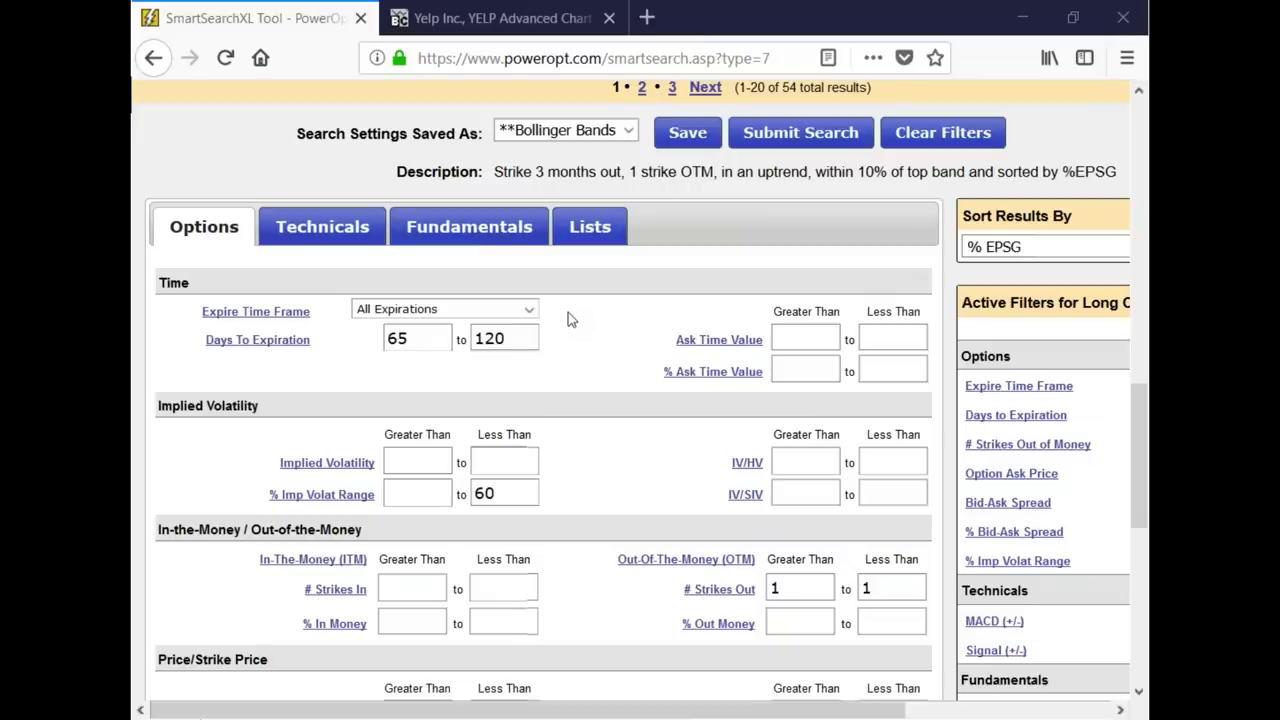
- Set the fundamental % EPS Growth filter to greater than 10
click(519, 241)
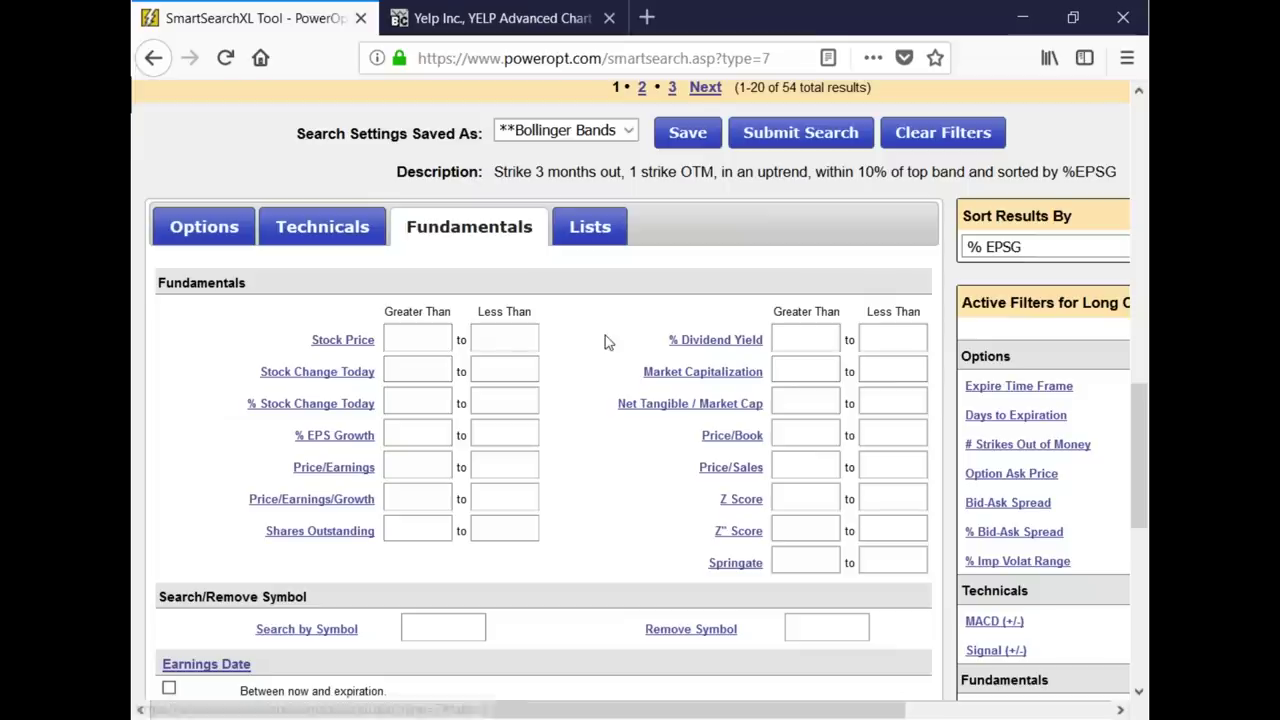
mouse_move(330, 341)
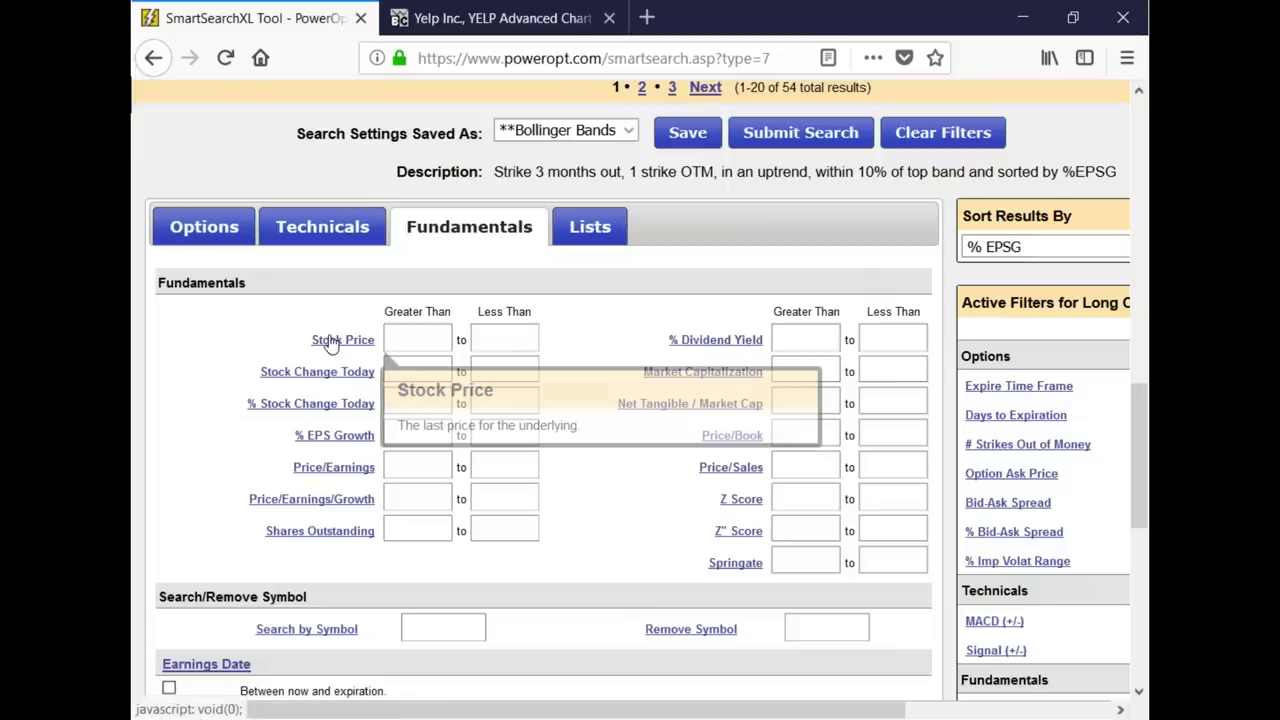
mouse_move(340, 440)
click(395, 435)
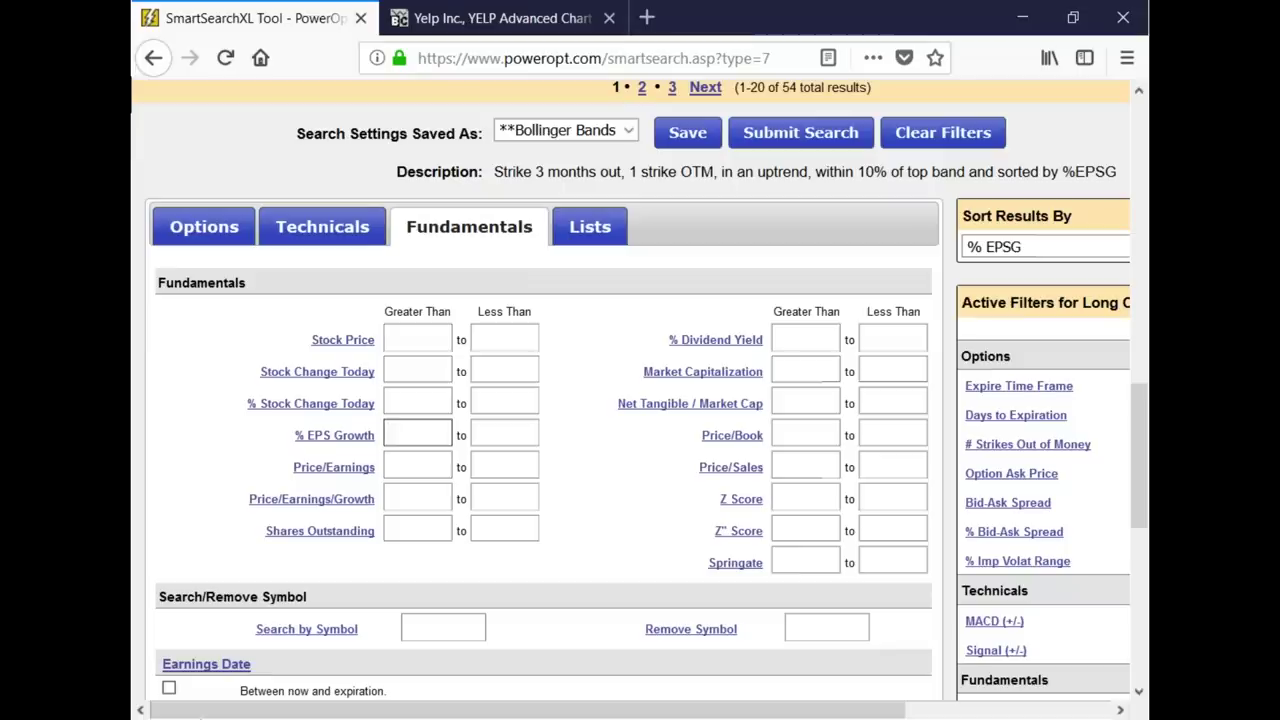
text(10)
mouse_move(713, 383)
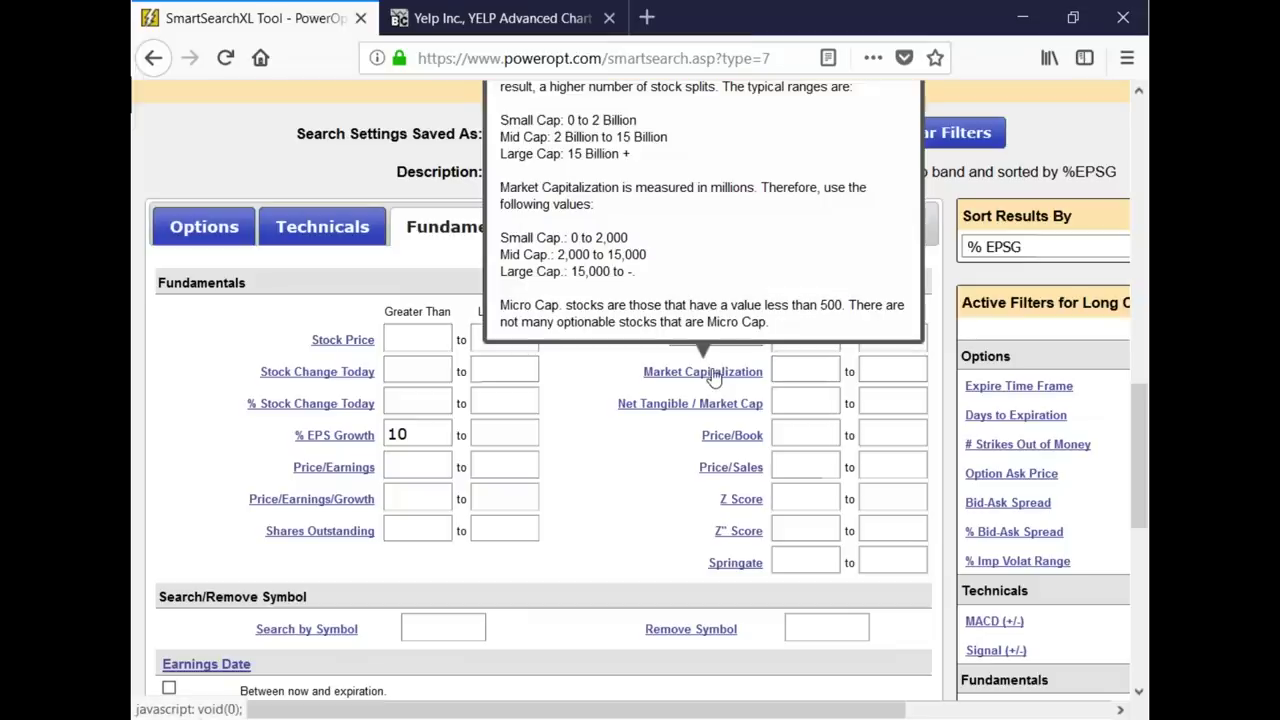
- Set the Market Capitalization filter to greater than 2500 and the Stock Price filter to greater than 20
drag(552, 254, 666, 286)
click(680, 288)
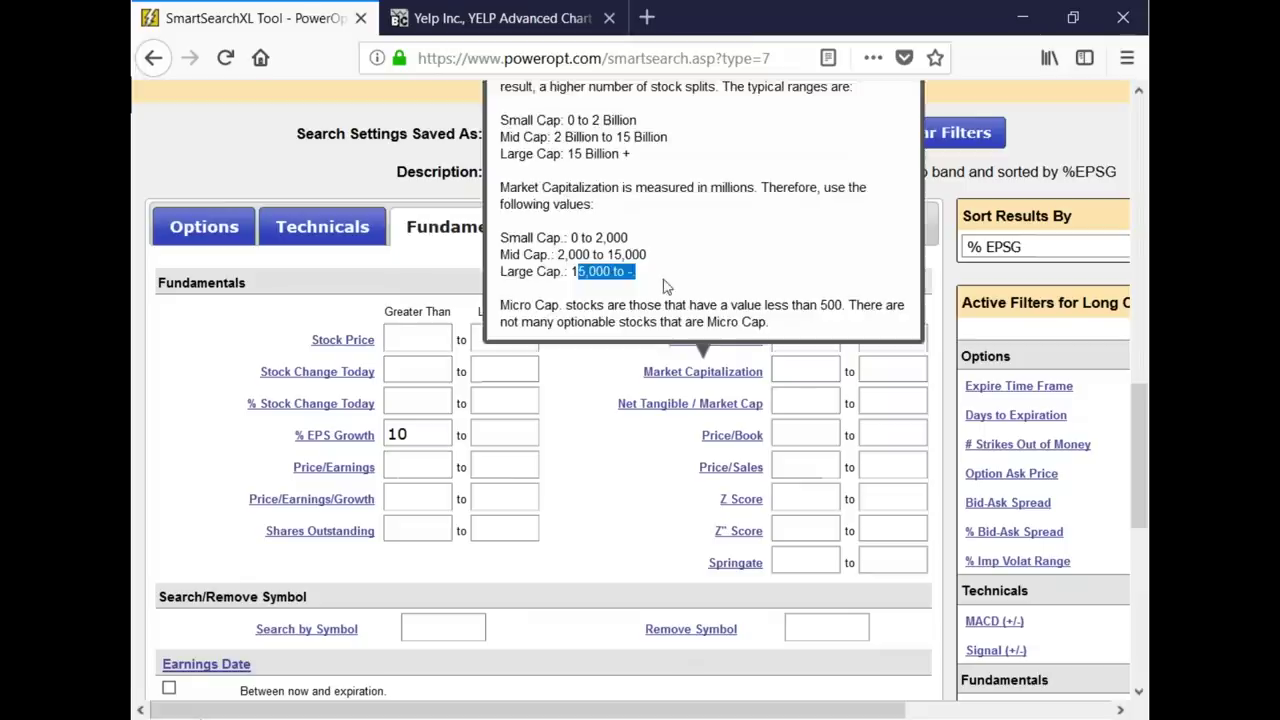
click(794, 371)
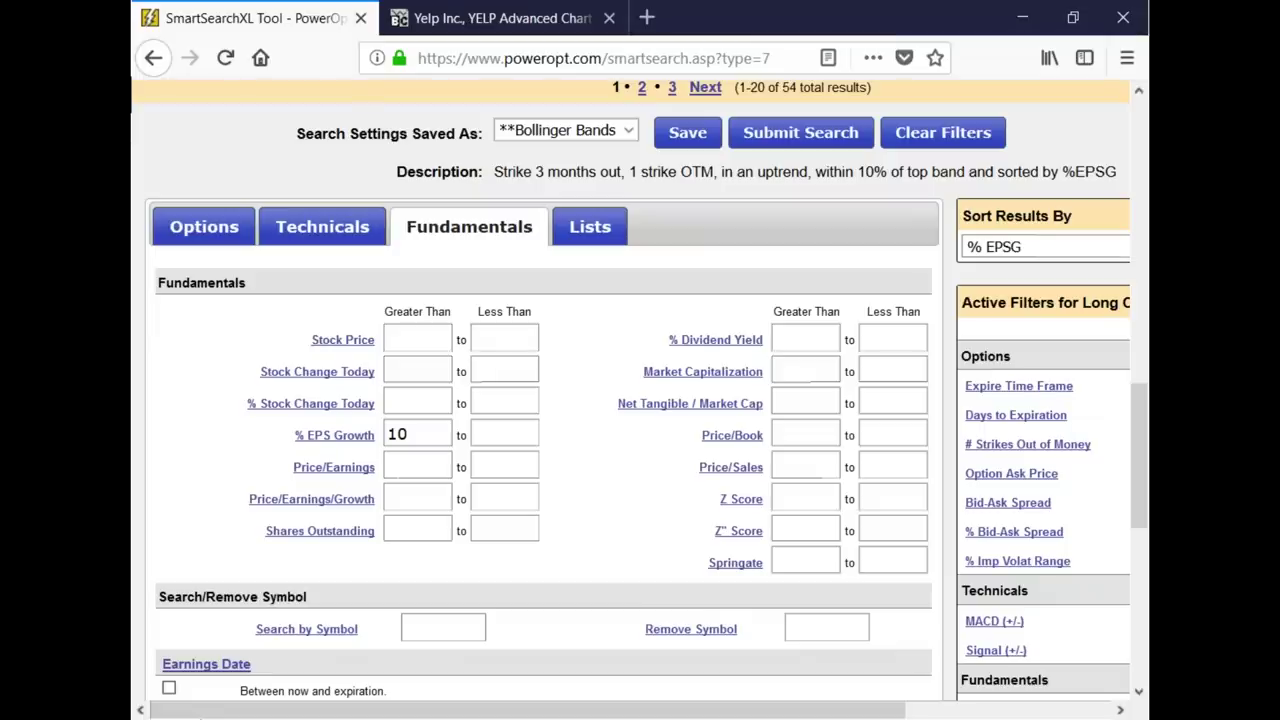
text(2500)
click(405, 345)
text(20)
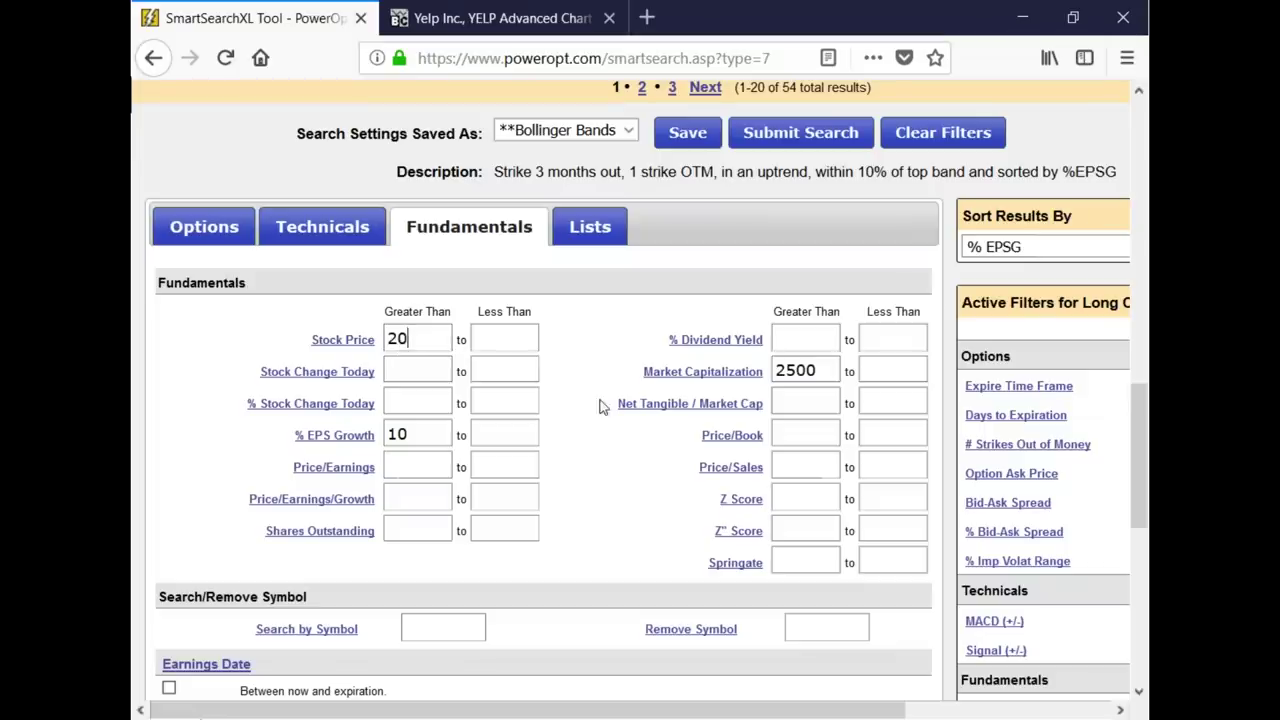
- Set the technical Average Stock Volume filter to greater than 750
scroll(597, 415, down, 2)
scroll(592, 415, down, 2)
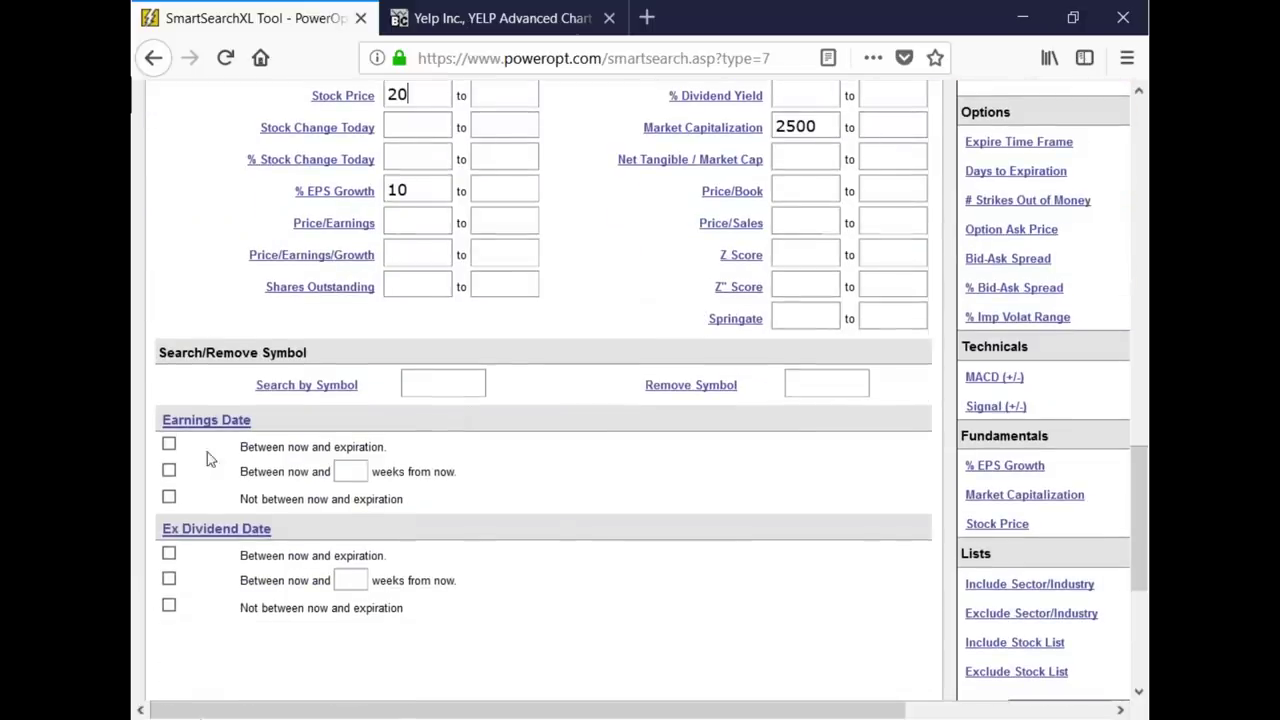
scroll(560, 530, up, 4)
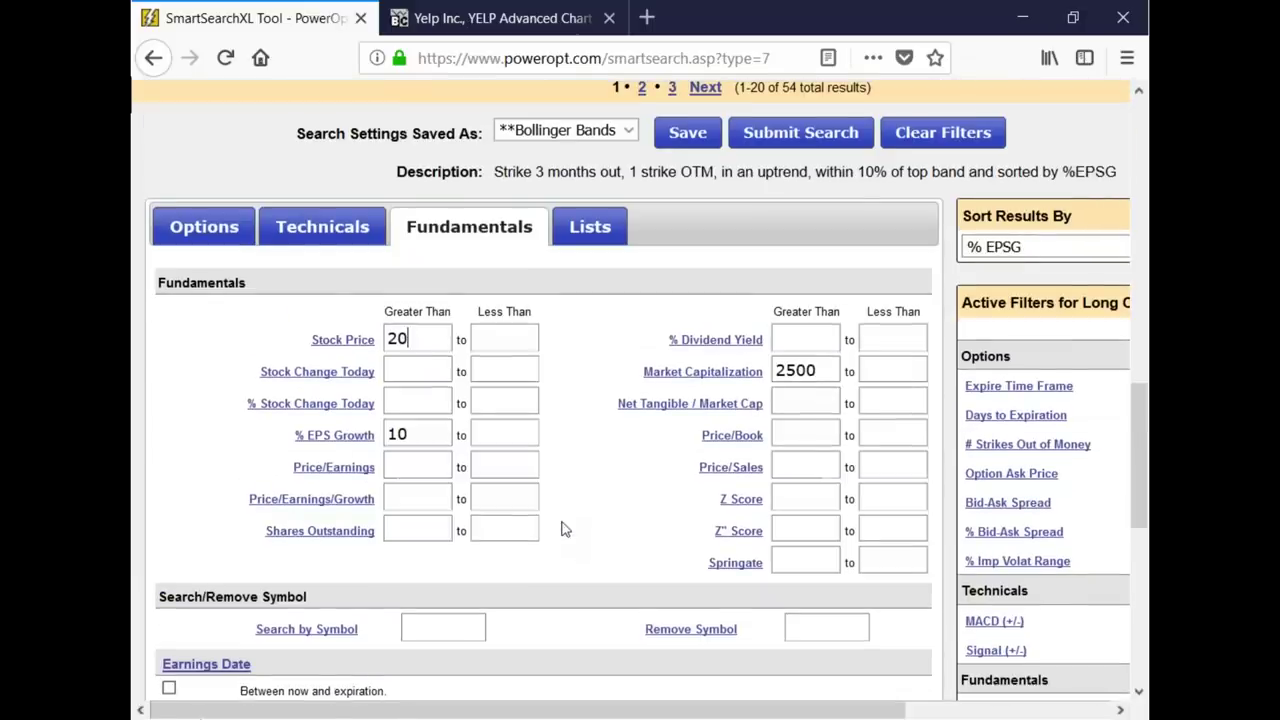
click(330, 228)
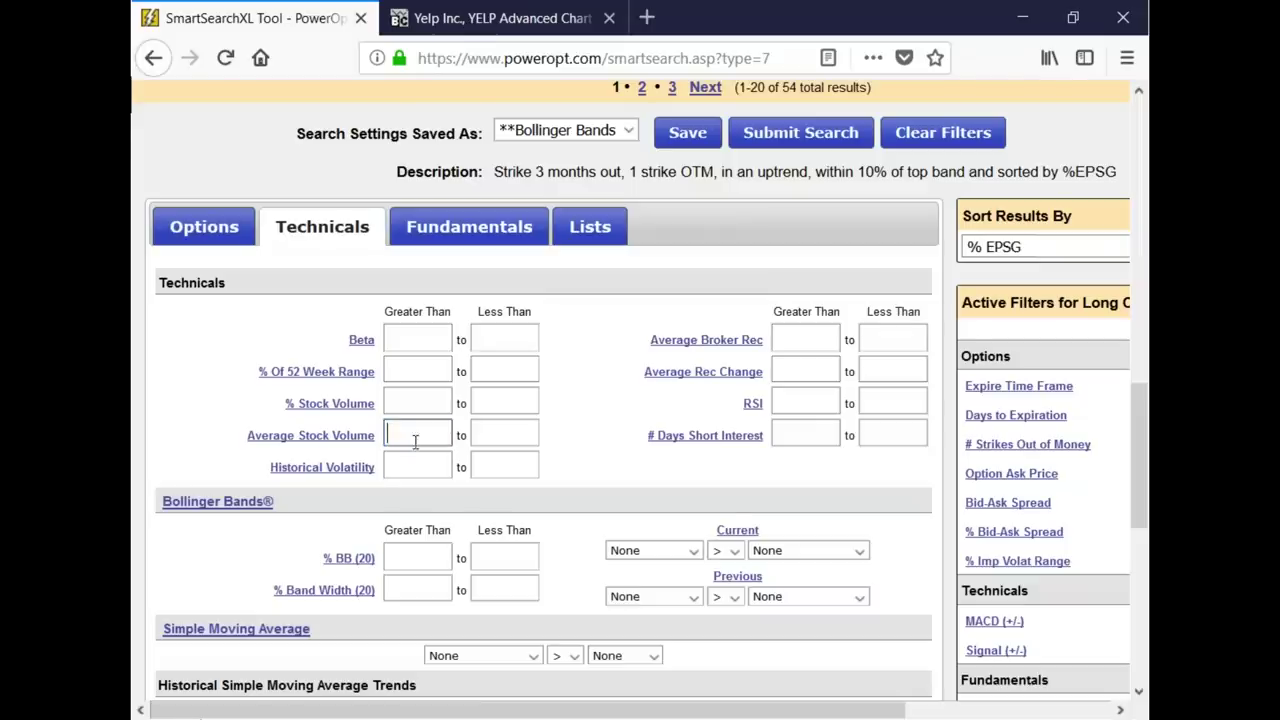
mouse_move(363, 445)
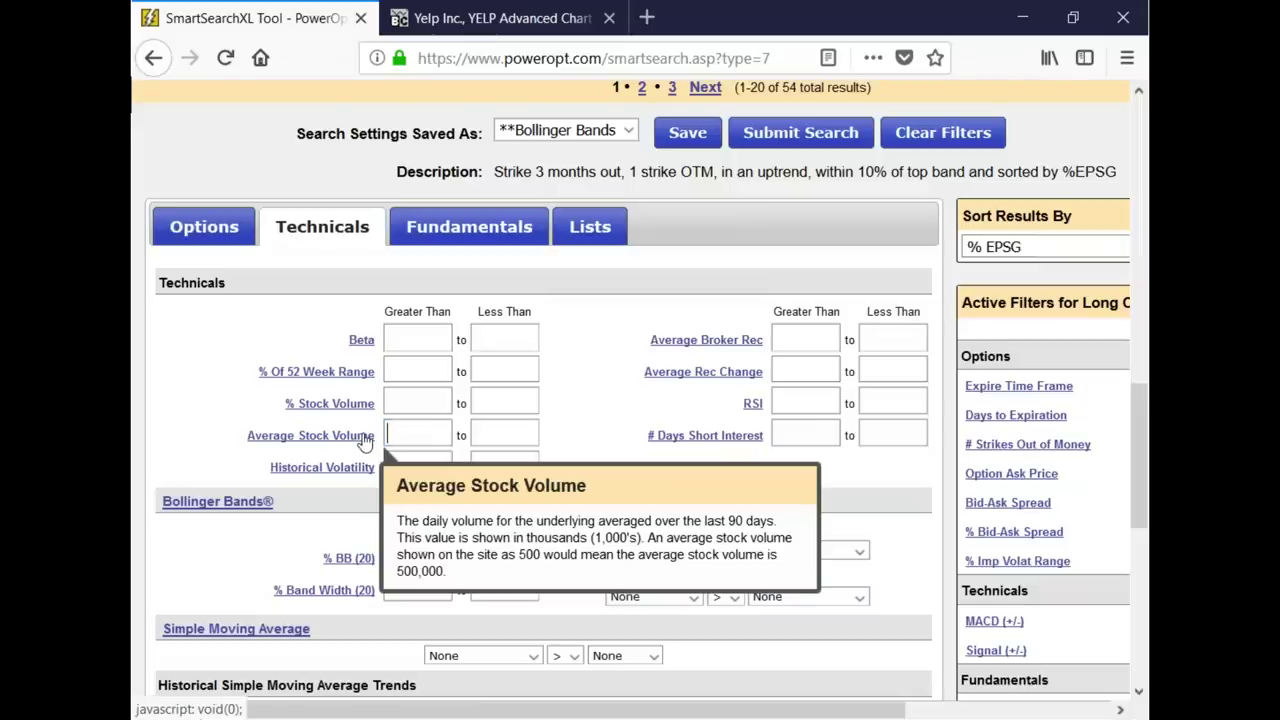
text(750)
key(ctrl+a)
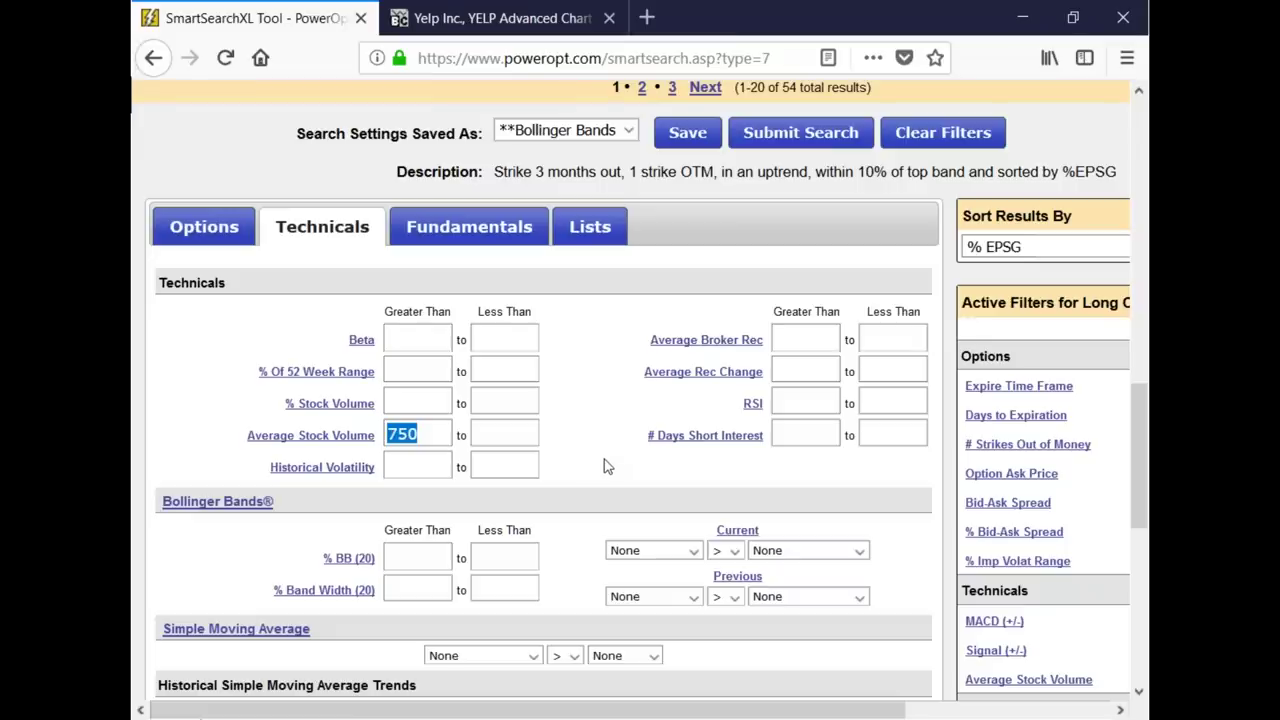
click(566, 412)
- Switch to the BigCharts Yelp chart and mark the Bollinger Bands breakout with freehand arrows, a rising trend curve and a short horizontal line
scroll(573, 424, down, 2)
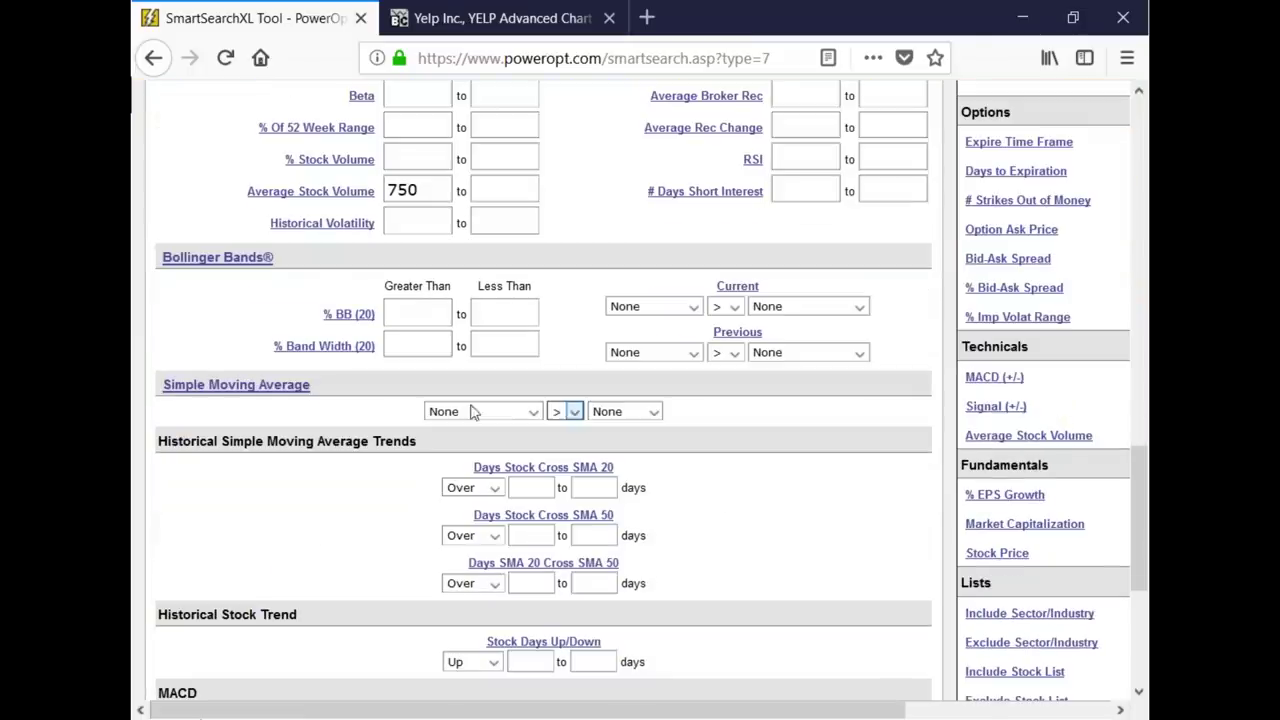
click(428, 316)
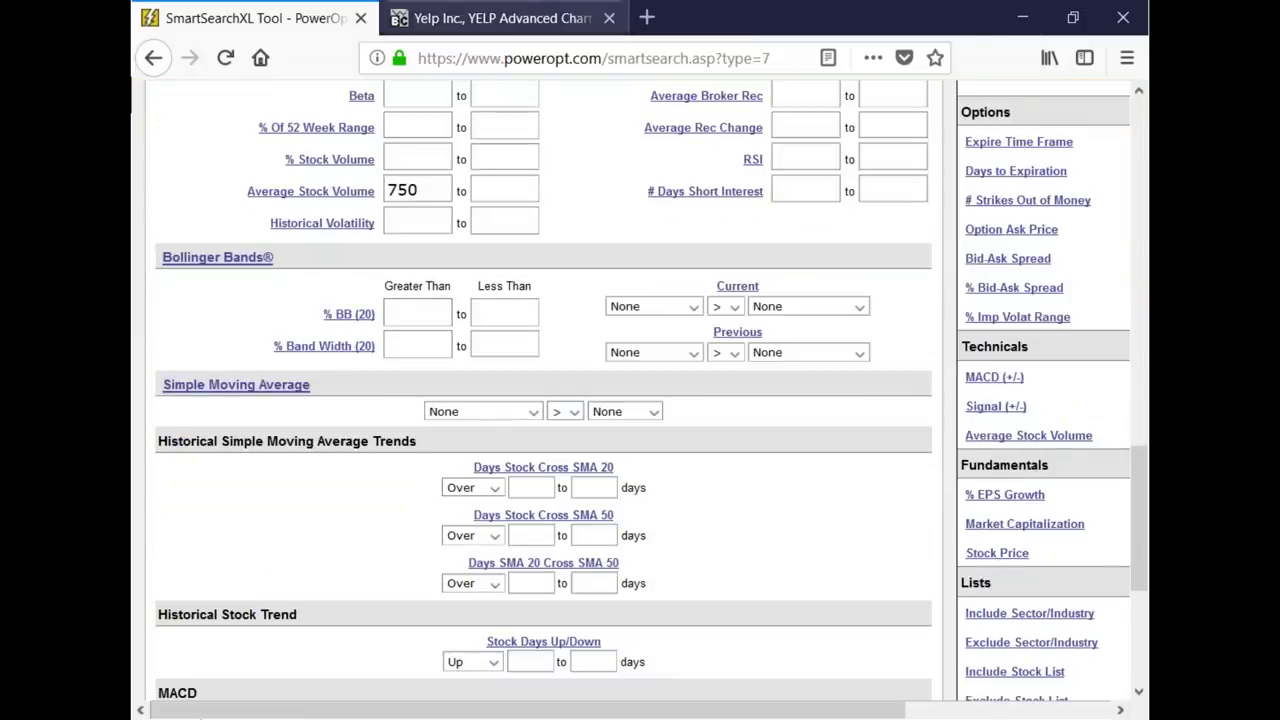
click(490, 18)
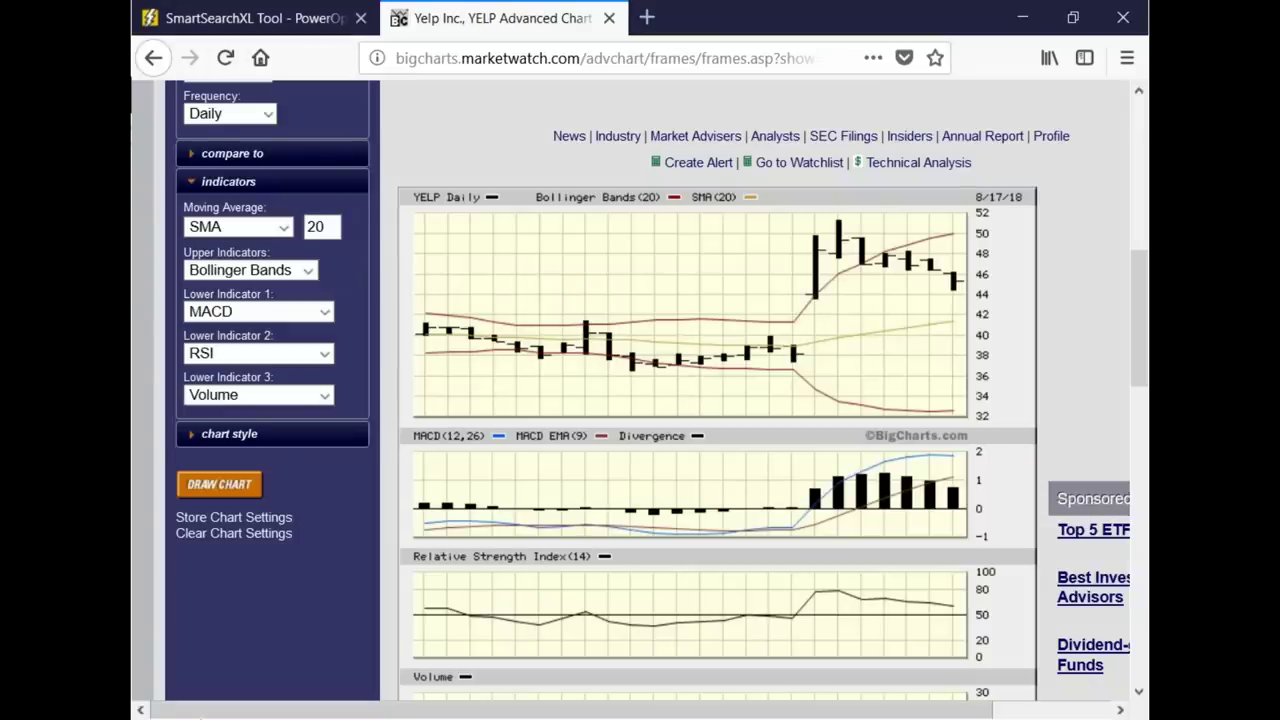
mouse_move(755, 296)
mouse_down()
mouse_move(812, 296)
mouse_move(802, 260)
mouse_move(812, 294)
mouse_up()
mouse_move(788, 388)
mouse_down()
mouse_move(812, 380)
mouse_move(796, 395)
mouse_up()
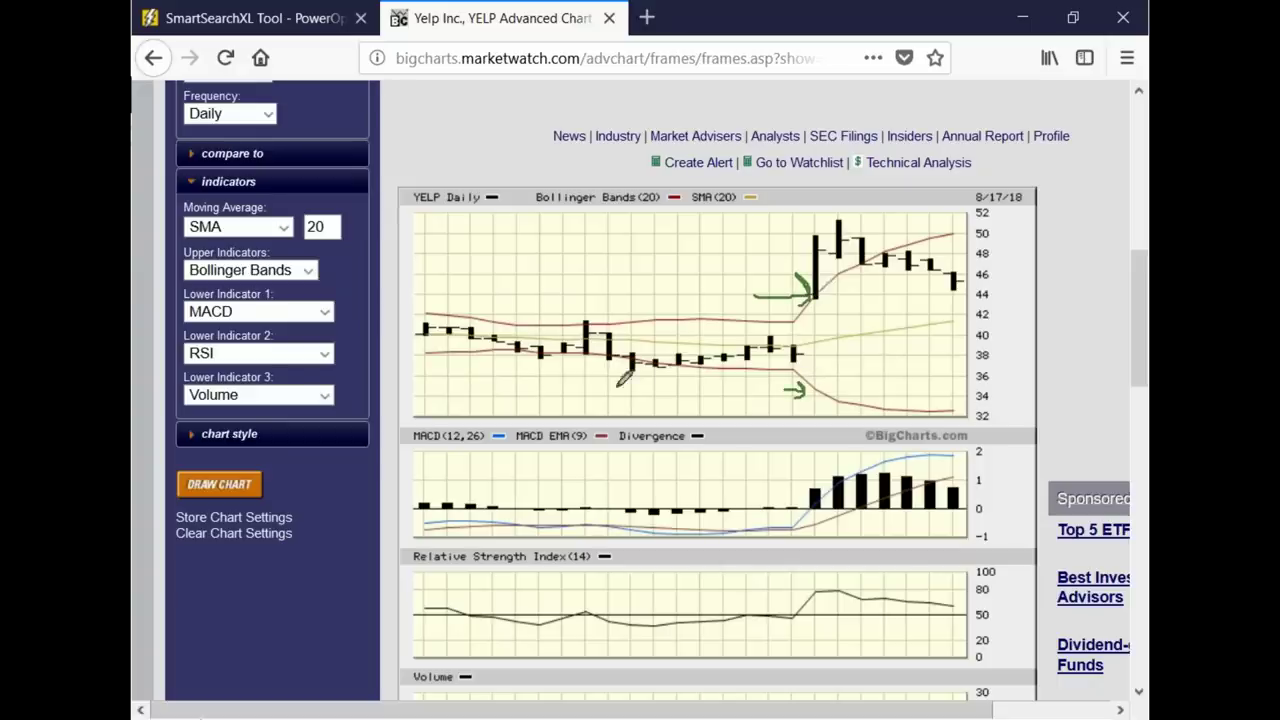
mouse_move(578, 364)
mouse_down()
mouse_move(670, 364)
mouse_move(762, 340)
mouse_move(894, 252)
mouse_move(938, 243)
mouse_up()
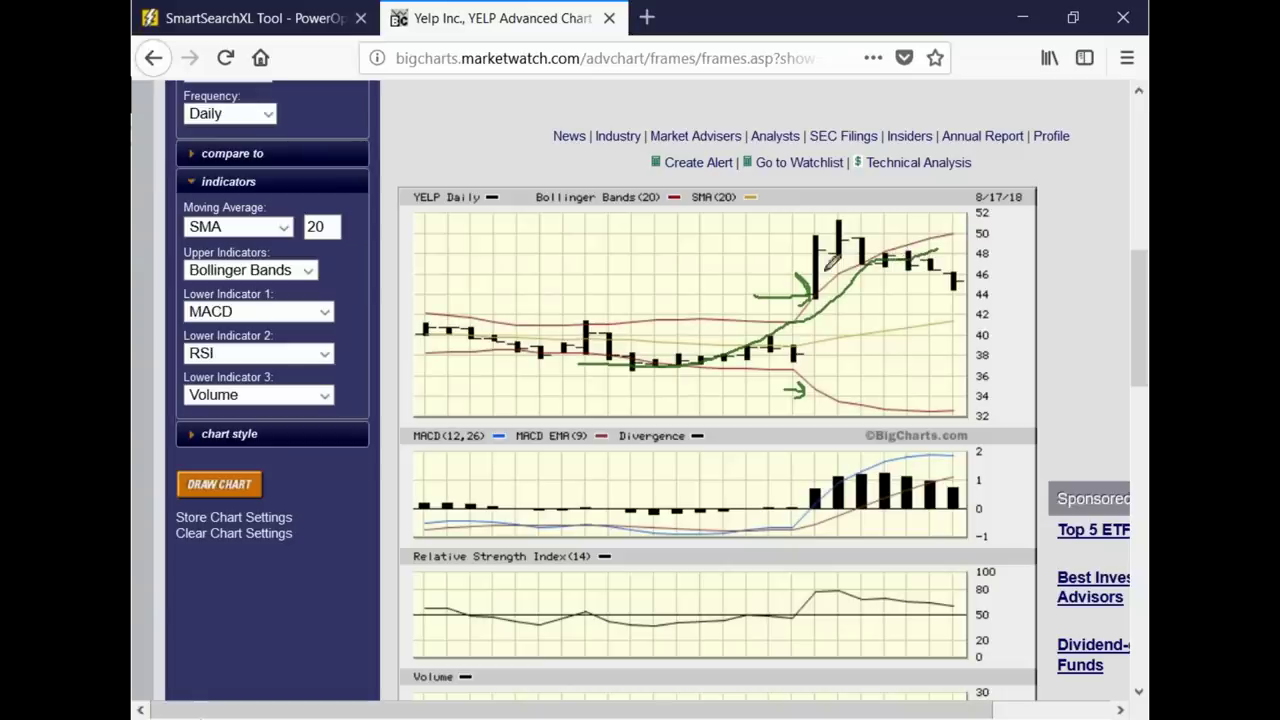
drag(825, 281, 890, 281)
- Return to the PowerOptions search and set the % BB (20) filter to greater than 80
click(250, 22)
click(418, 313)
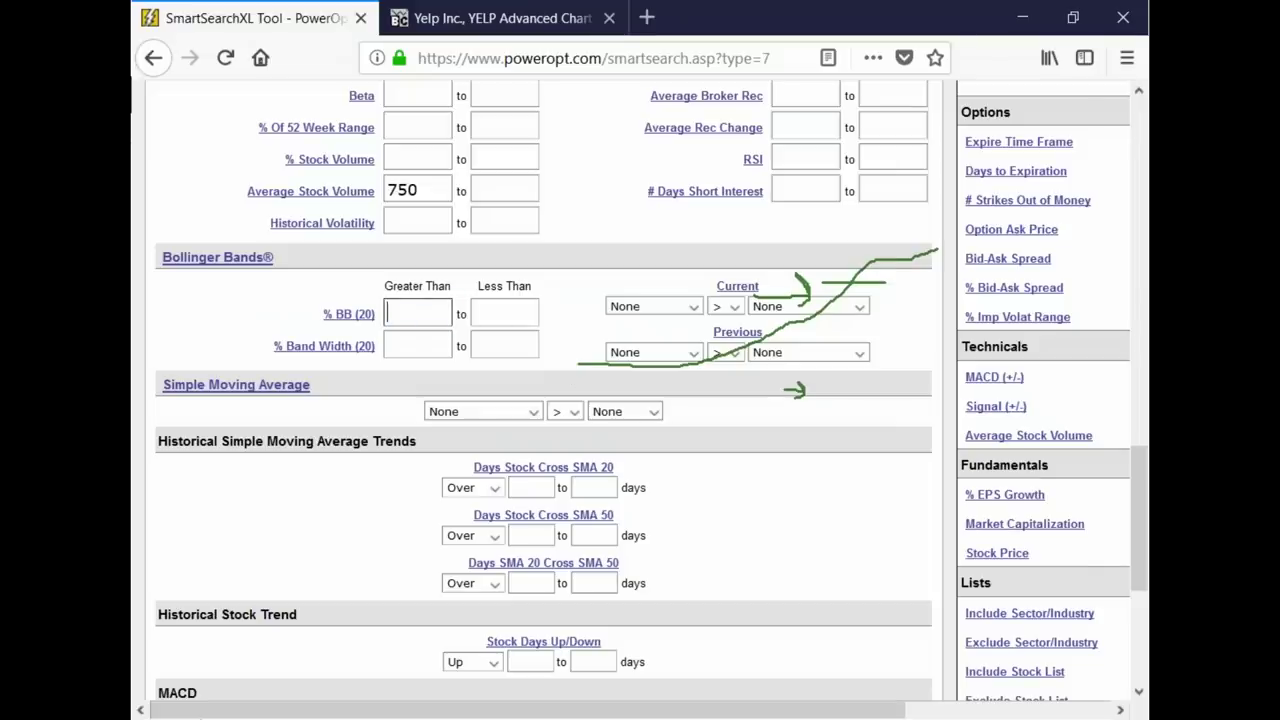
text(80)
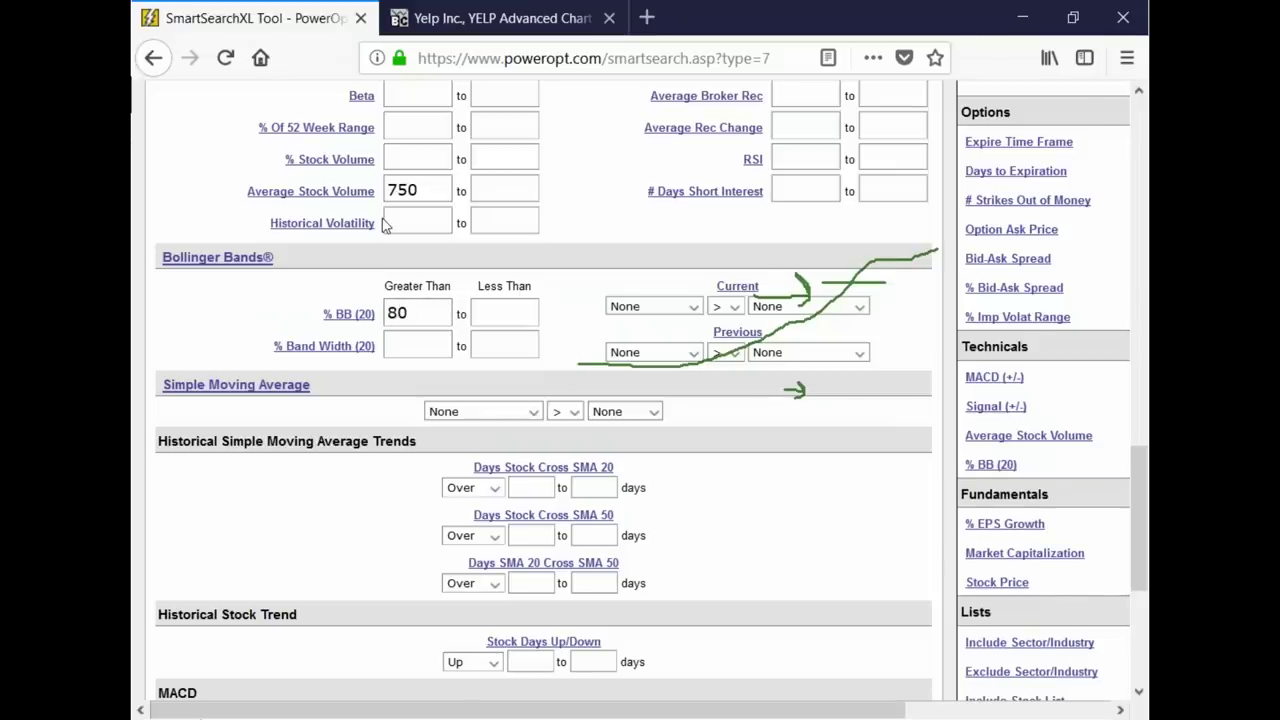
- Set the Simple Moving Average filter to Stock Price > SMA20
click(537, 414)
click(470, 591)
click(653, 411)
click(645, 459)
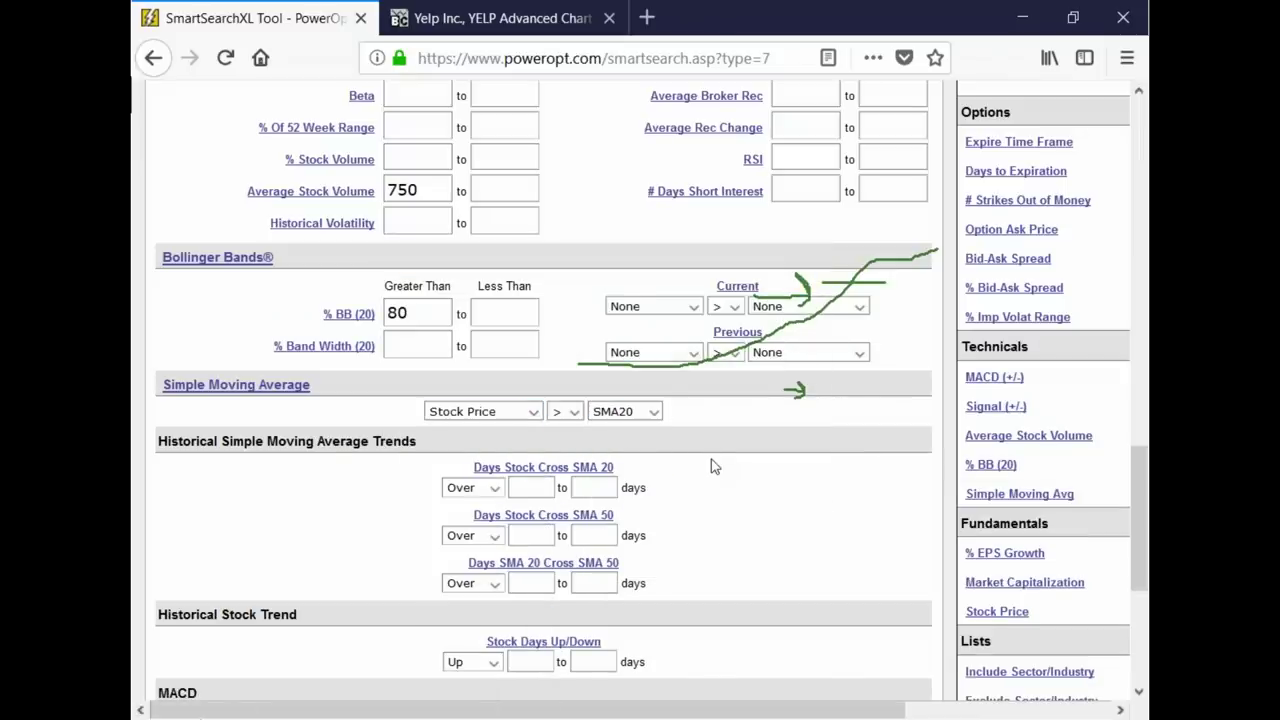
- Switch to the BigCharts Yelp chart, clear the freehand marks and point an arrow at the MACD and MACD EMA(9) lines
scroll(712, 466, down, 4)
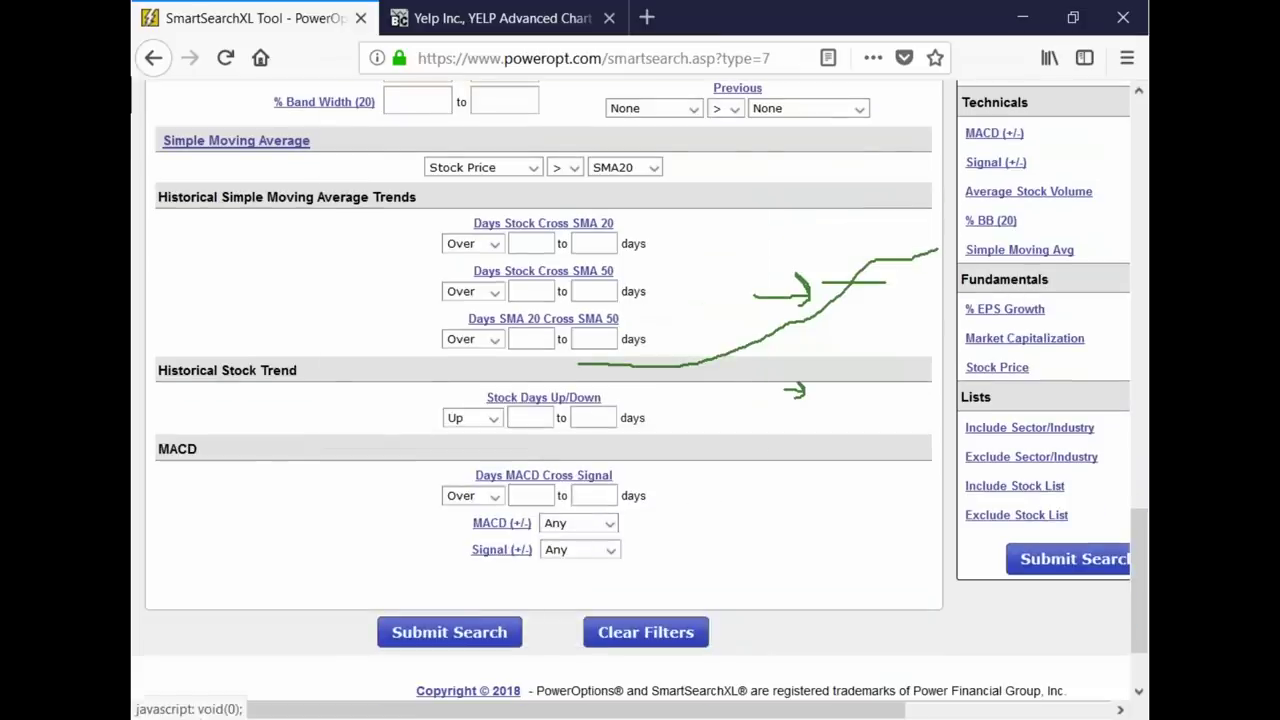
click(440, 18)
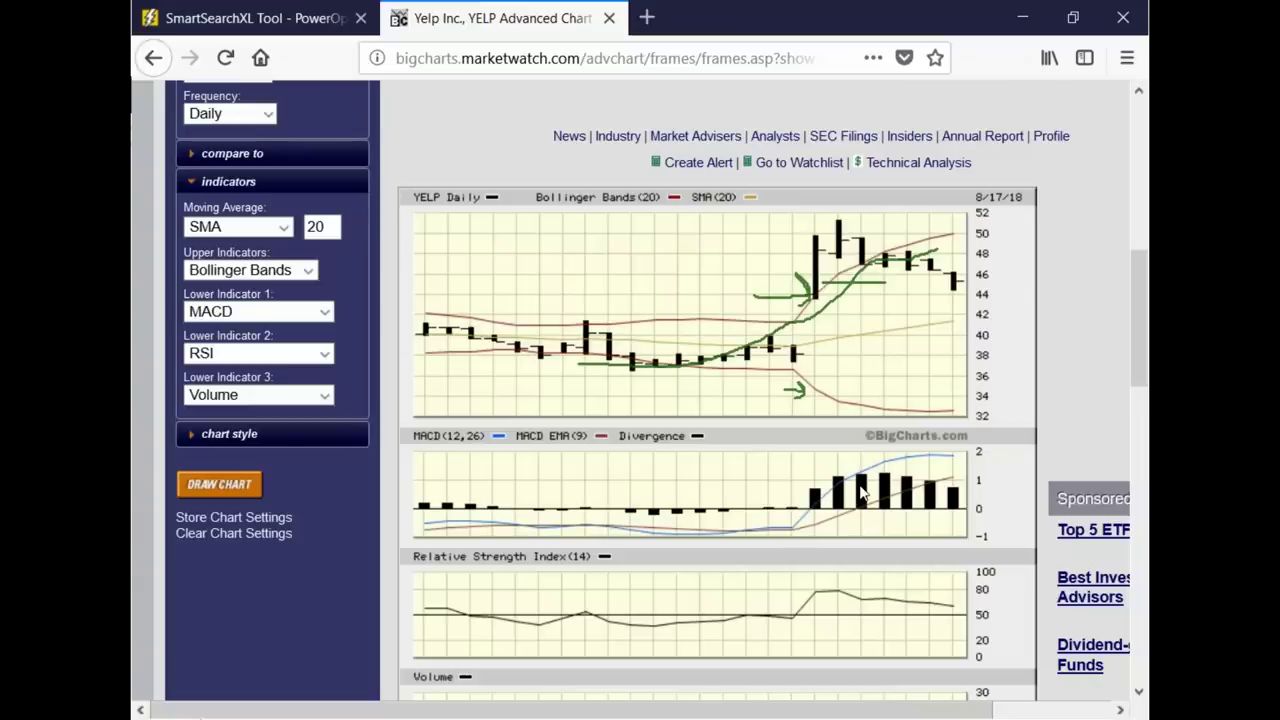
key(Escape)
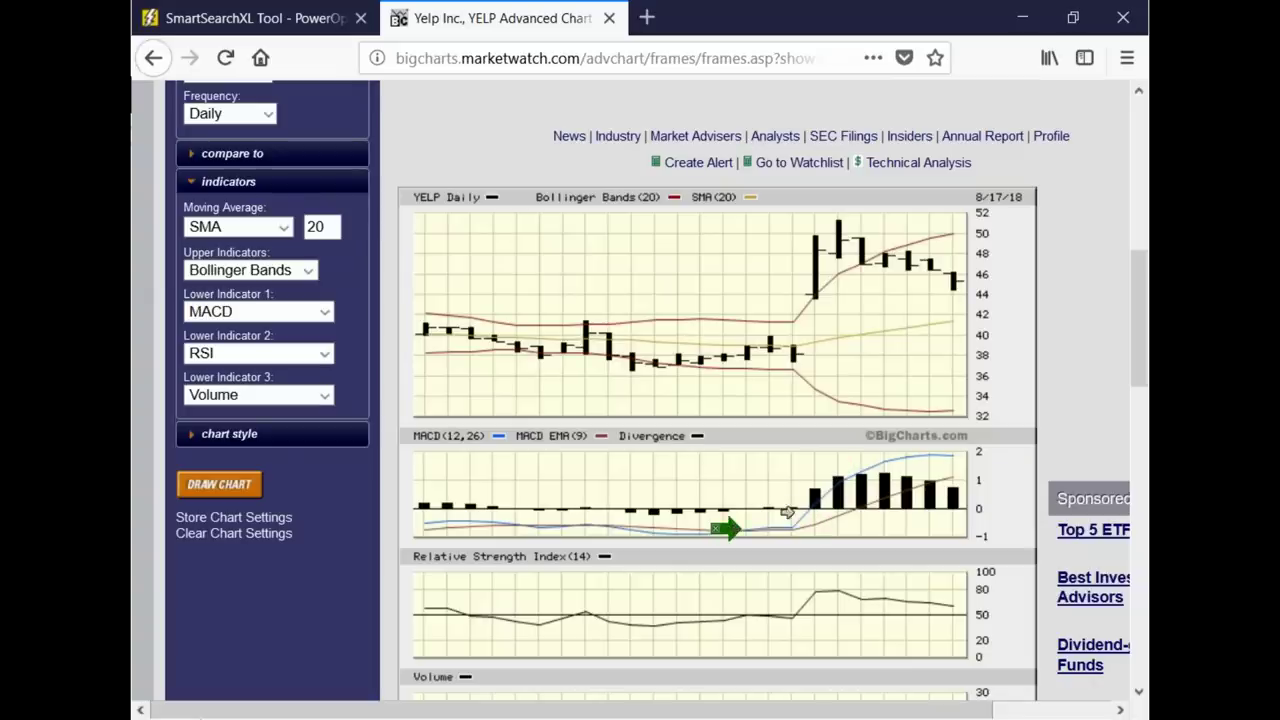
drag(800, 476, 872, 450)
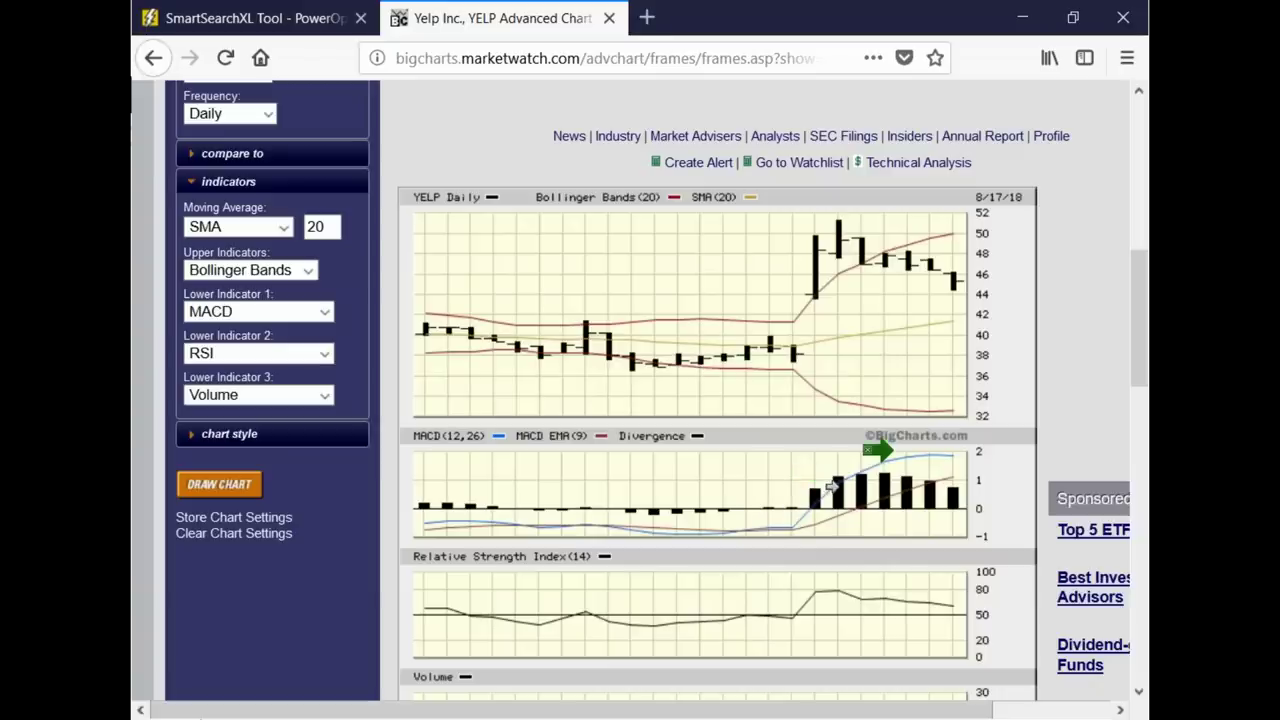
click(522, 437)
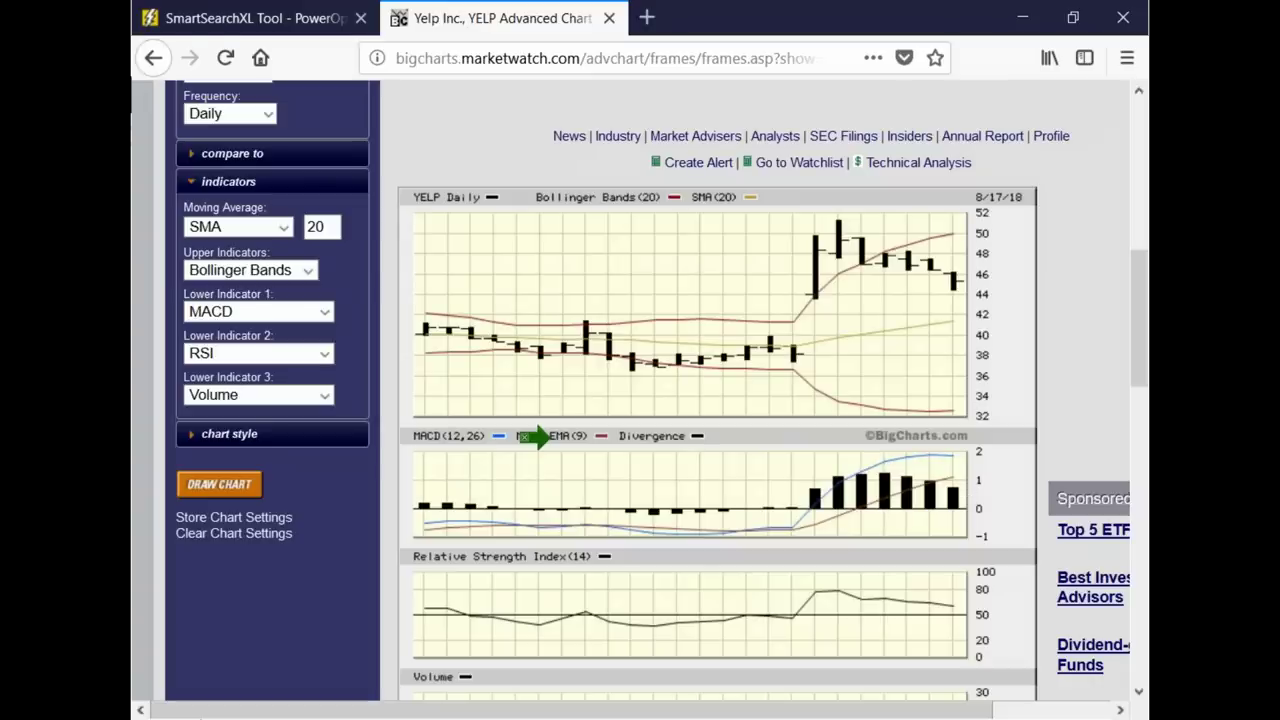
- In the PowerOptions search, set Days MACD Cross Signal to Over from 3 days and MACD (+/-) to Positive, checking against the Yelp chart
click(188, 20)
click(531, 496)
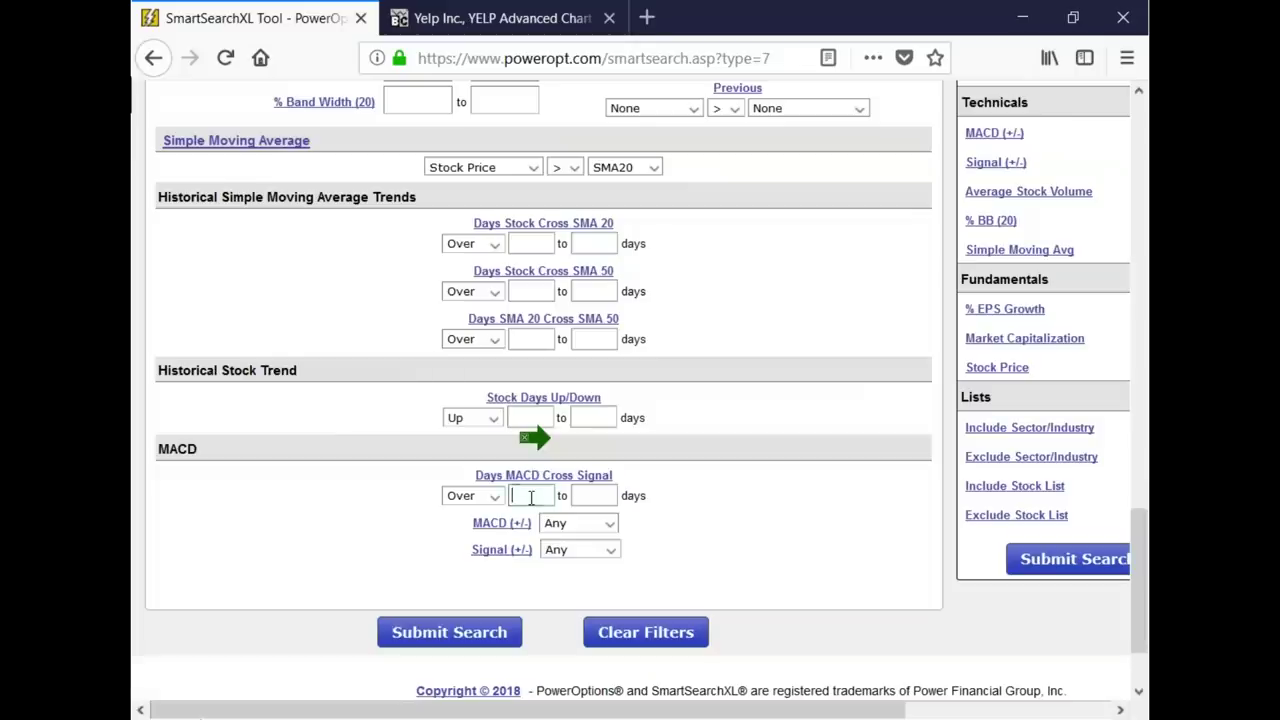
text(3)
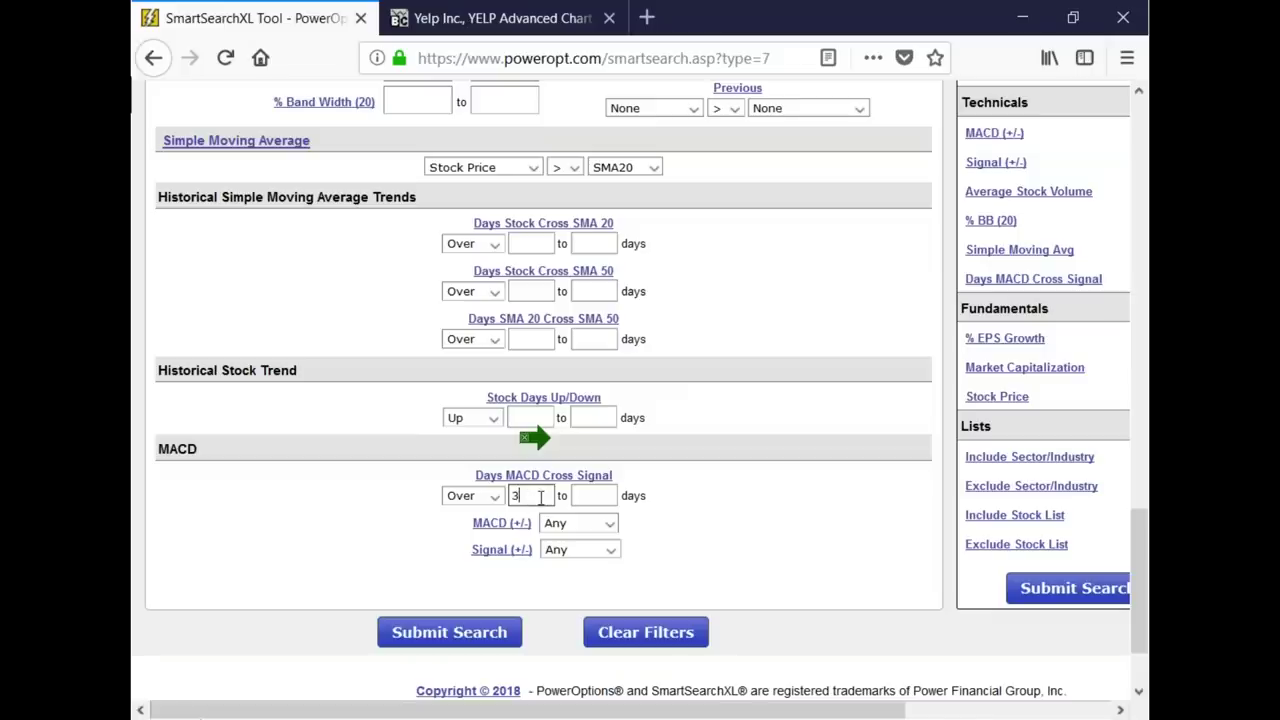
click(576, 524)
click(568, 573)
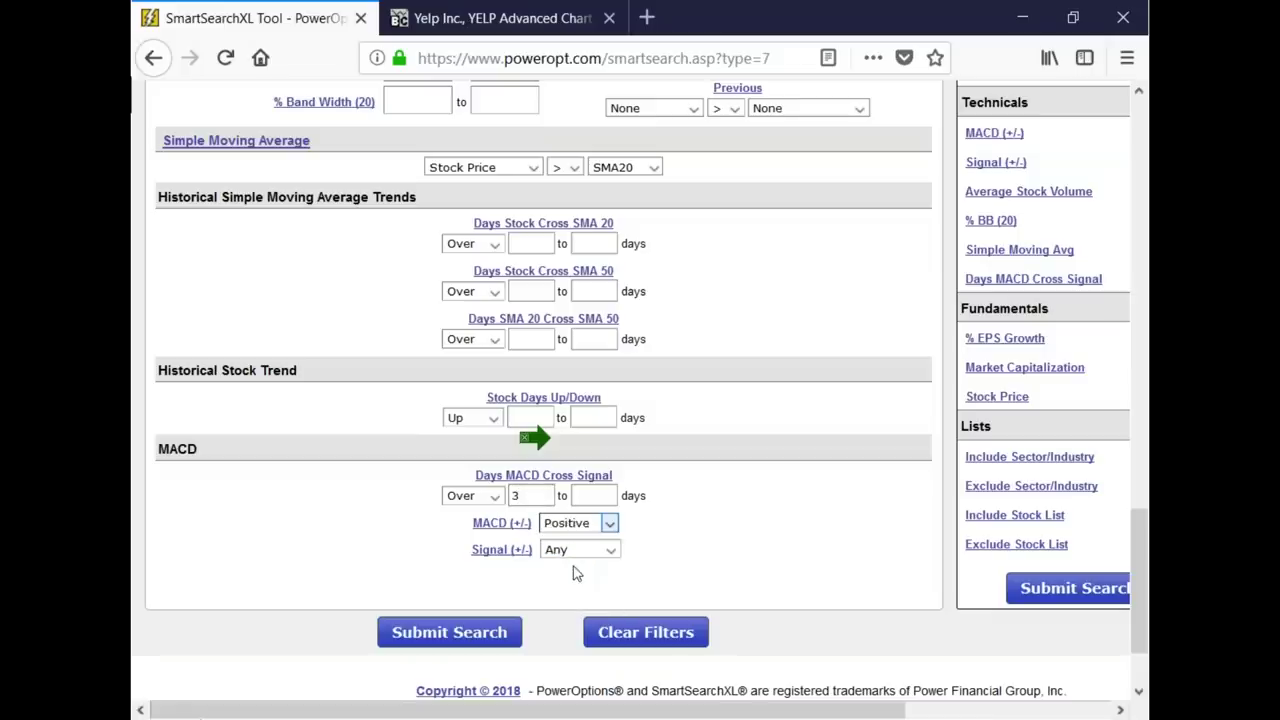
click(551, 25)
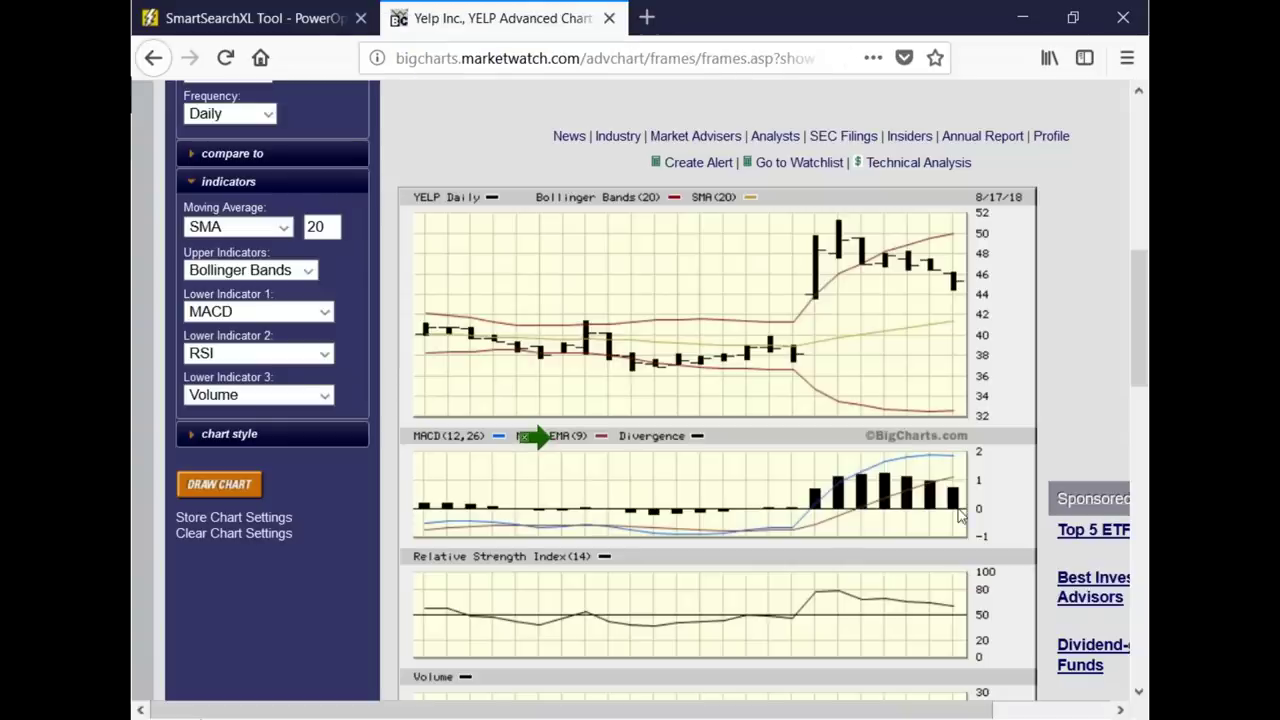
click(255, 18)
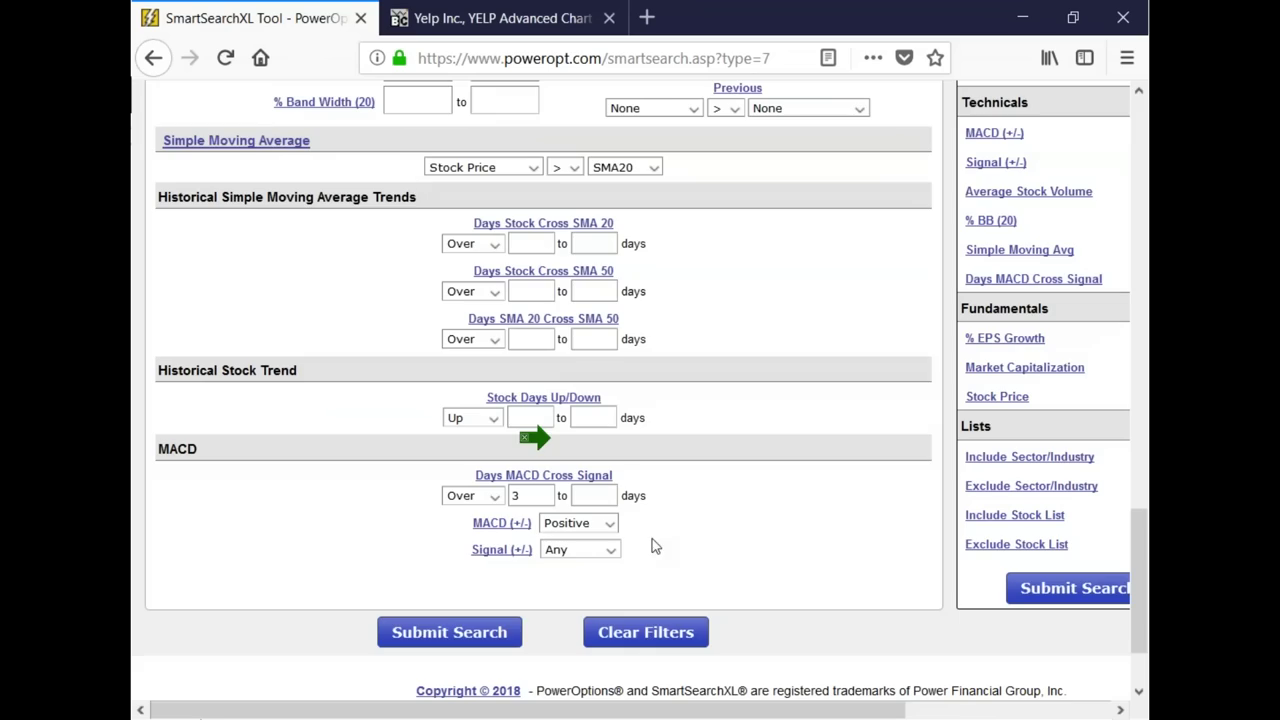
- Display the Liquidity section of the option filters
scroll(760, 534, up, 5)
scroll(755, 538, up, 3)
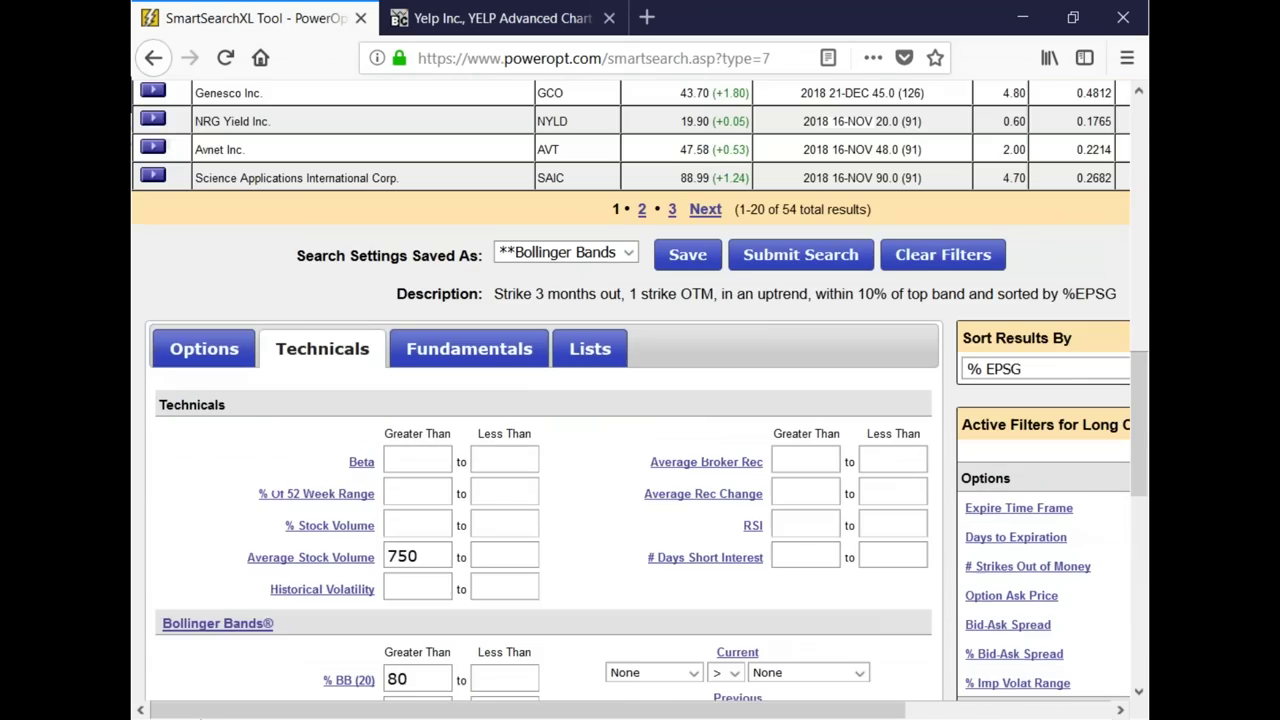
click(203, 350)
scroll(777, 543, down, 7)
scroll(640, 400, down, 2)
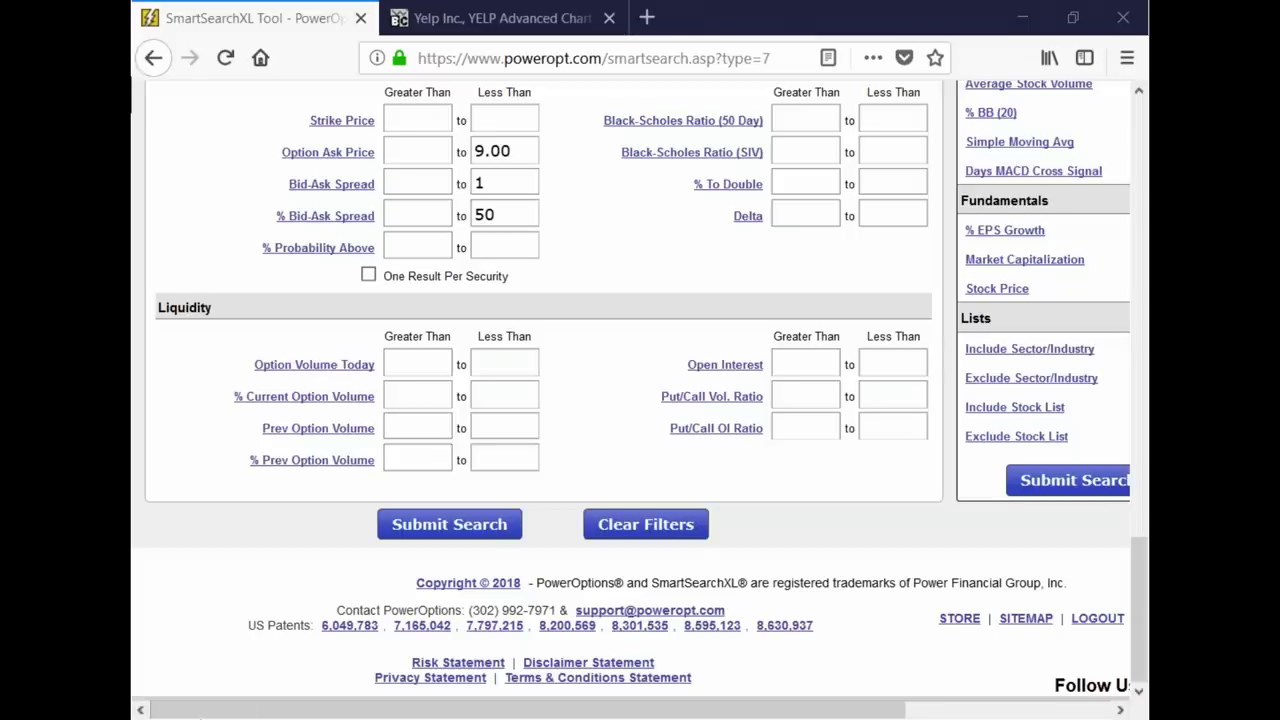
- Annotate the Liquidity section with a handwritten "Avg # Contract" and an arrow from the 9.00 ask price, and clear the marks
mouse_move(580, 366)
mouse_down()
mouse_move(586, 337)
mouse_move(580, 347)
mouse_move(606, 352)
mouse_move(624, 338)
mouse_move(628, 395)
mouse_move(606, 405)
mouse_up()
mouse_move(676, 320)
mouse_down()
mouse_move(658, 352)
mouse_move(672, 326)
mouse_move(668, 348)
mouse_move(696, 350)
mouse_move(722, 318)
mouse_move(738, 330)
mouse_move(811, 303)
mouse_move(842, 320)
mouse_move(848, 300)
mouse_move(862, 316)
mouse_up()
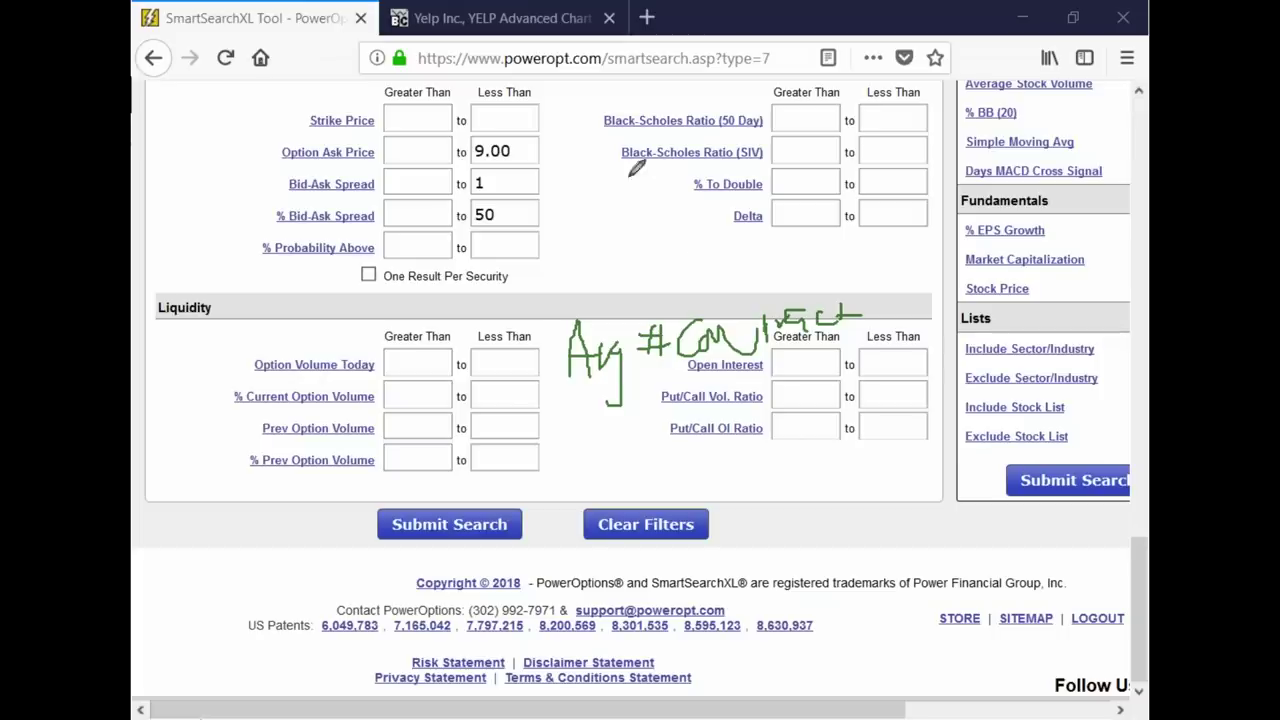
mouse_move(513, 151)
mouse_down()
mouse_move(594, 154)
mouse_move(563, 184)
mouse_up()
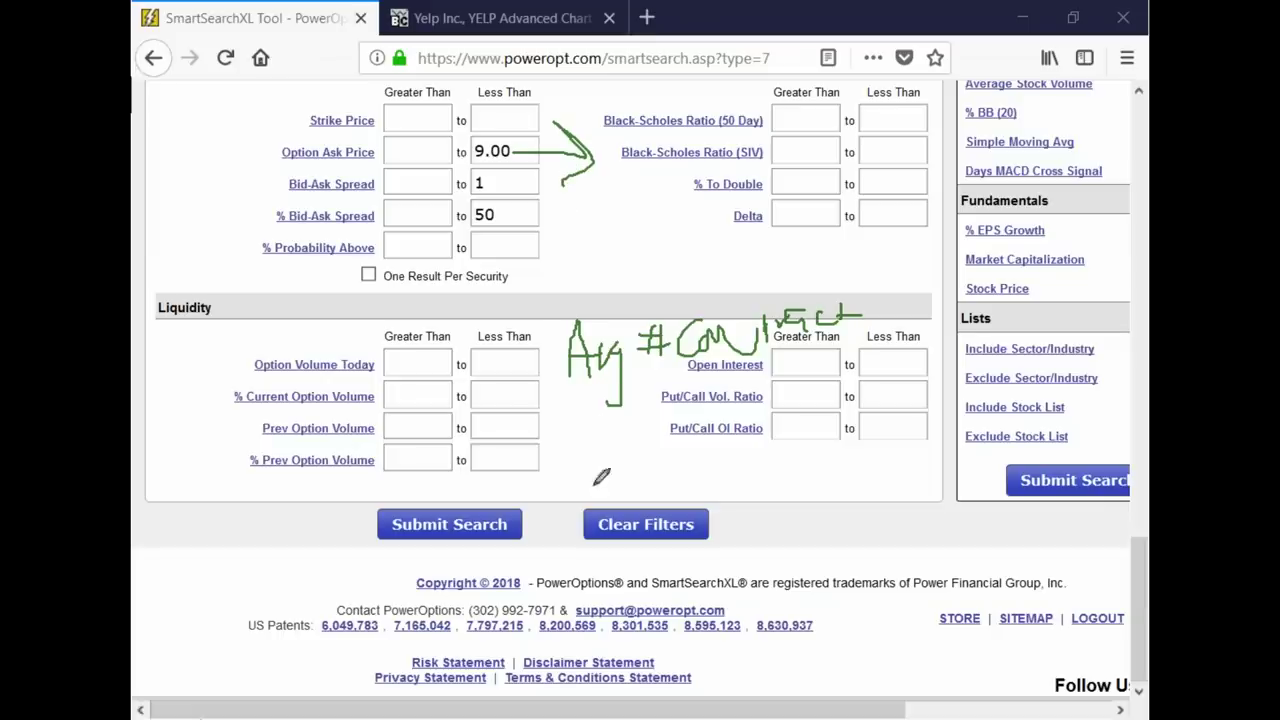
drag(575, 385, 710, 330)
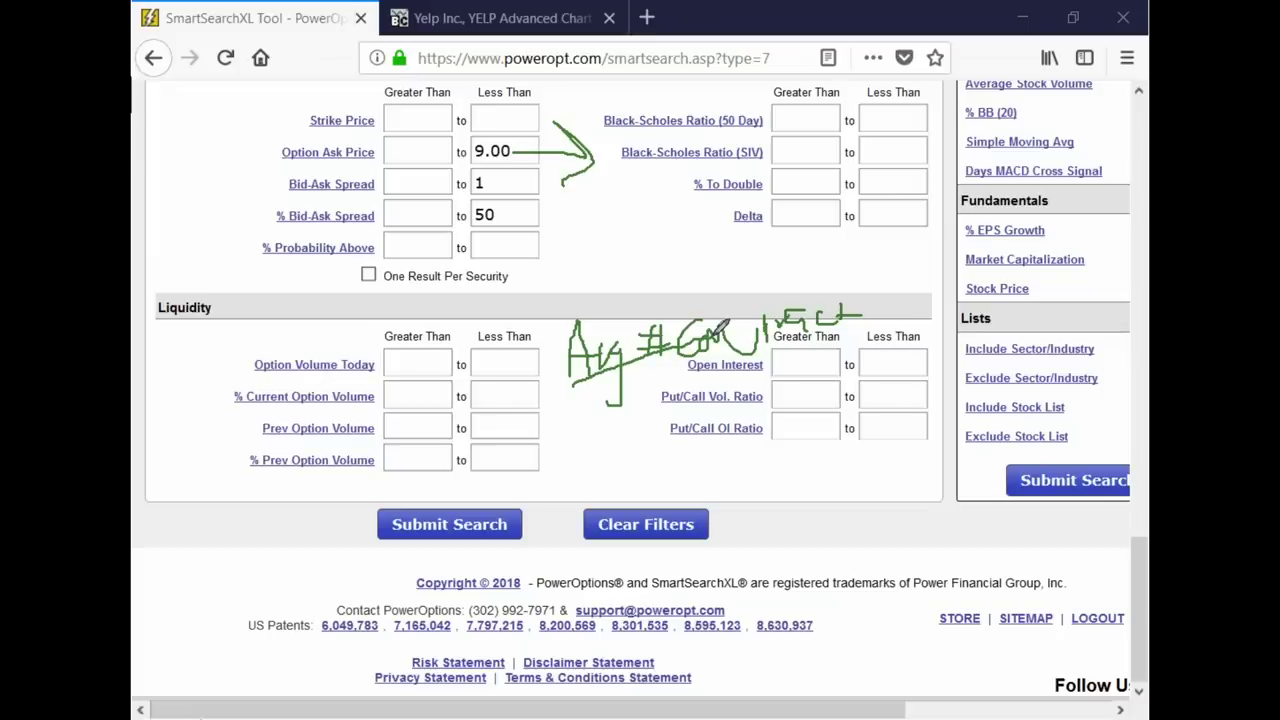
key(Escape)
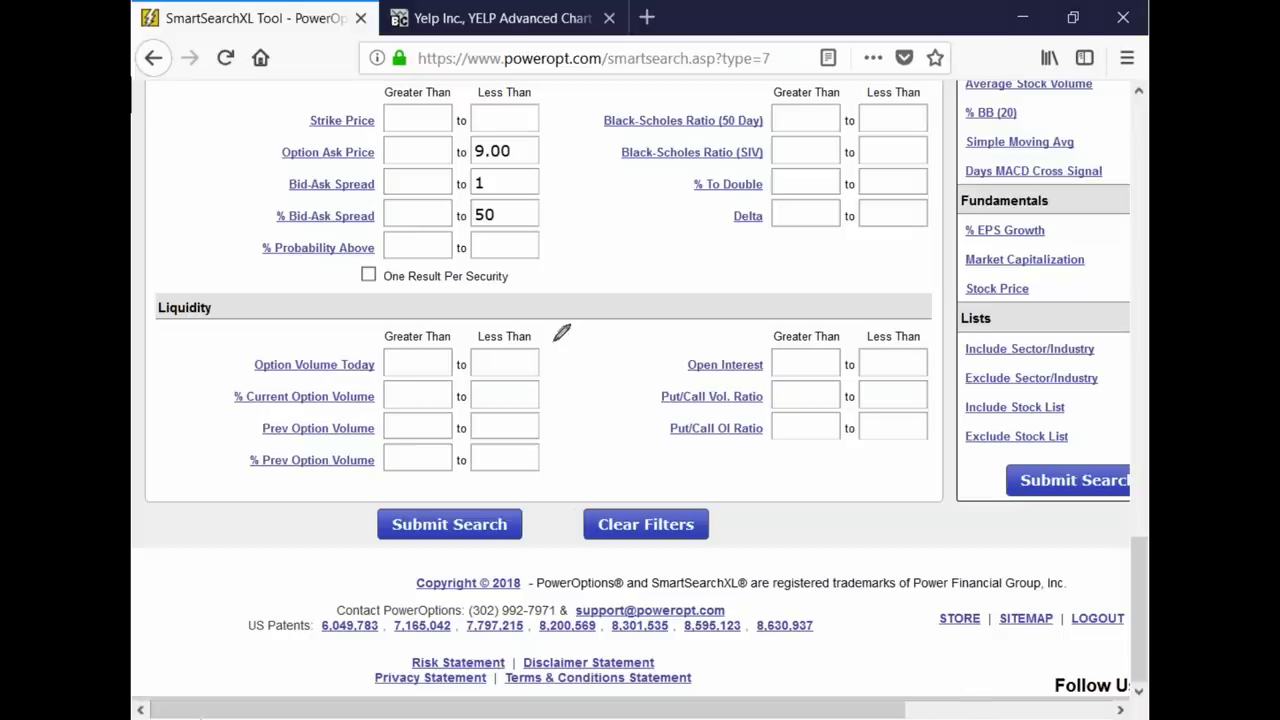
- Handwrite "5x" beside Option Volume Today and "10x" beside Open Interest, and clear the marks
mouse_move(566, 347)
mouse_down()
mouse_move(551, 370)
mouse_move(584, 348)
mouse_move(584, 364)
mouse_up()
mouse_move(945, 346)
mouse_down()
mouse_move(945, 378)
mouse_move(990, 374)
mouse_up()
drag(990, 346, 972, 378)
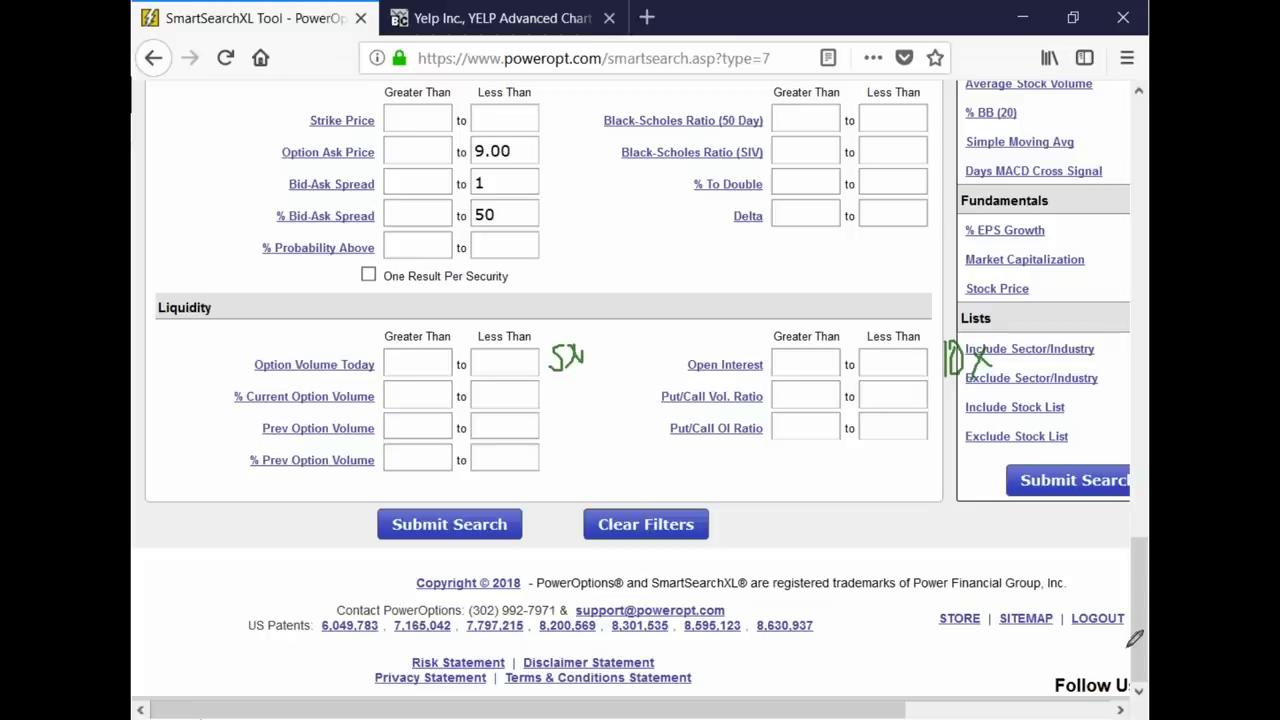
key(Escape)
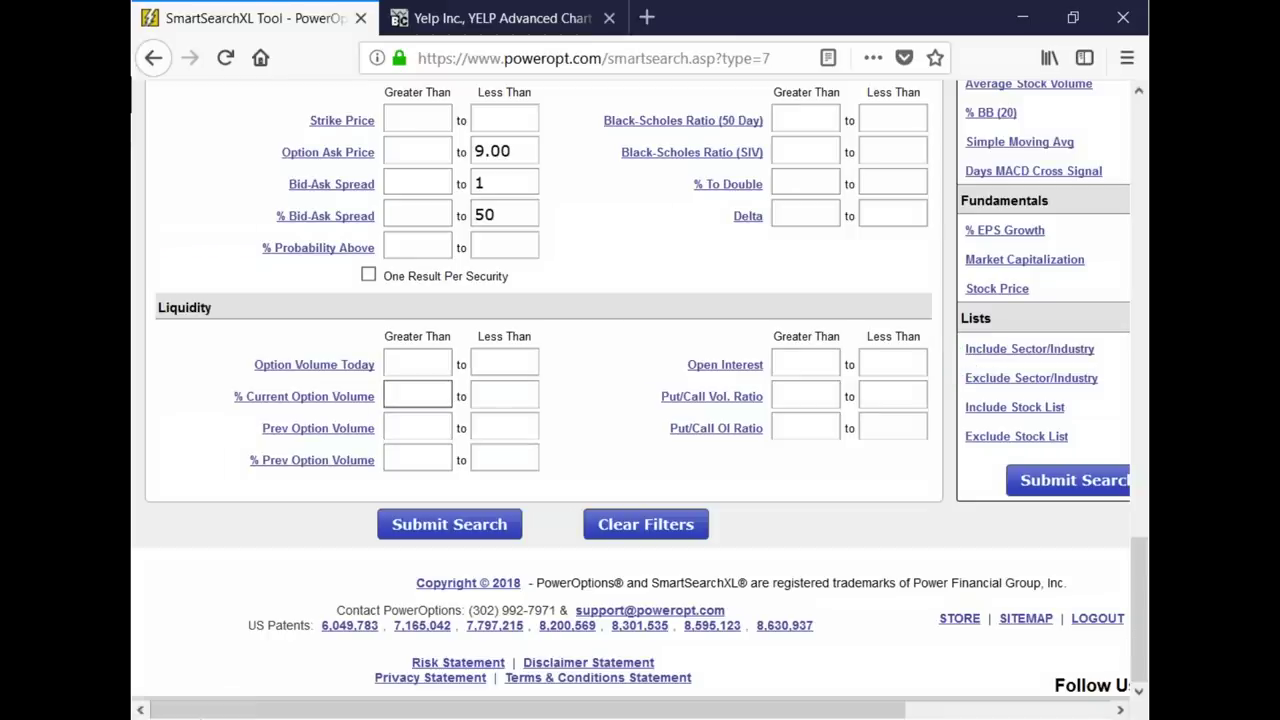
- Set the Liquidity filters to Option Volume Today greater than 25 and Open Interest greater than 50
click(431, 366)
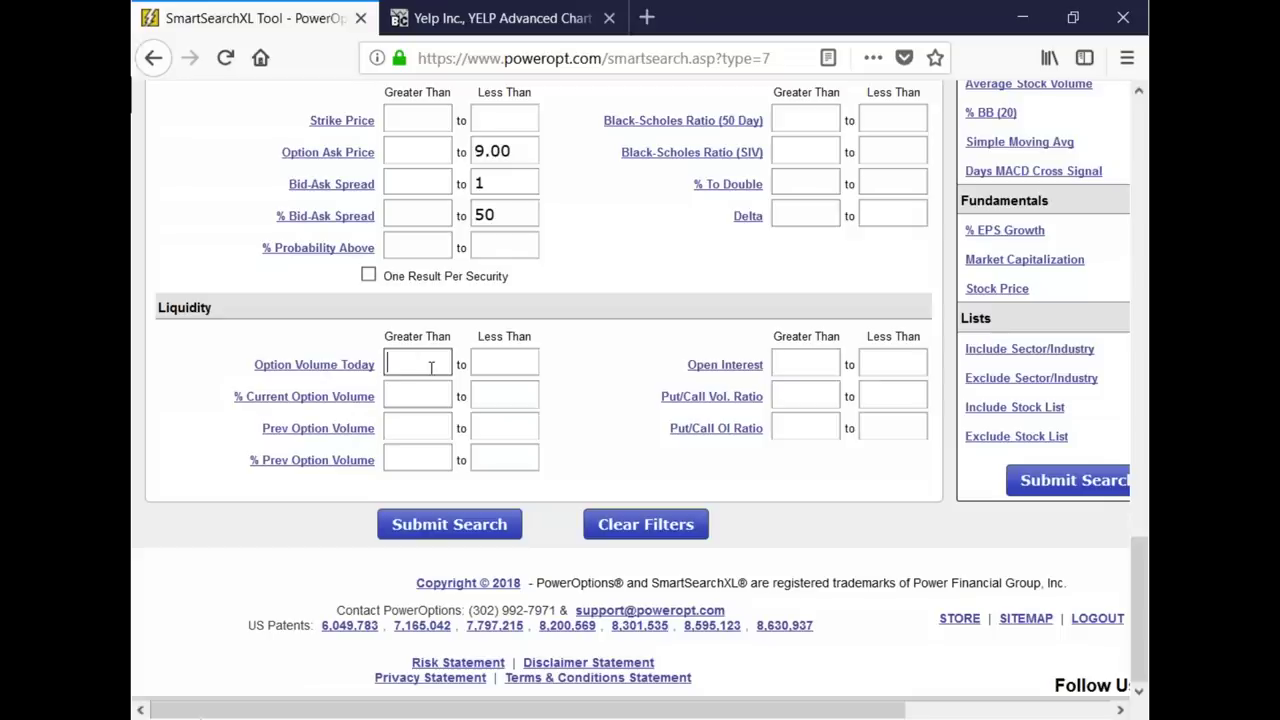
text(25)
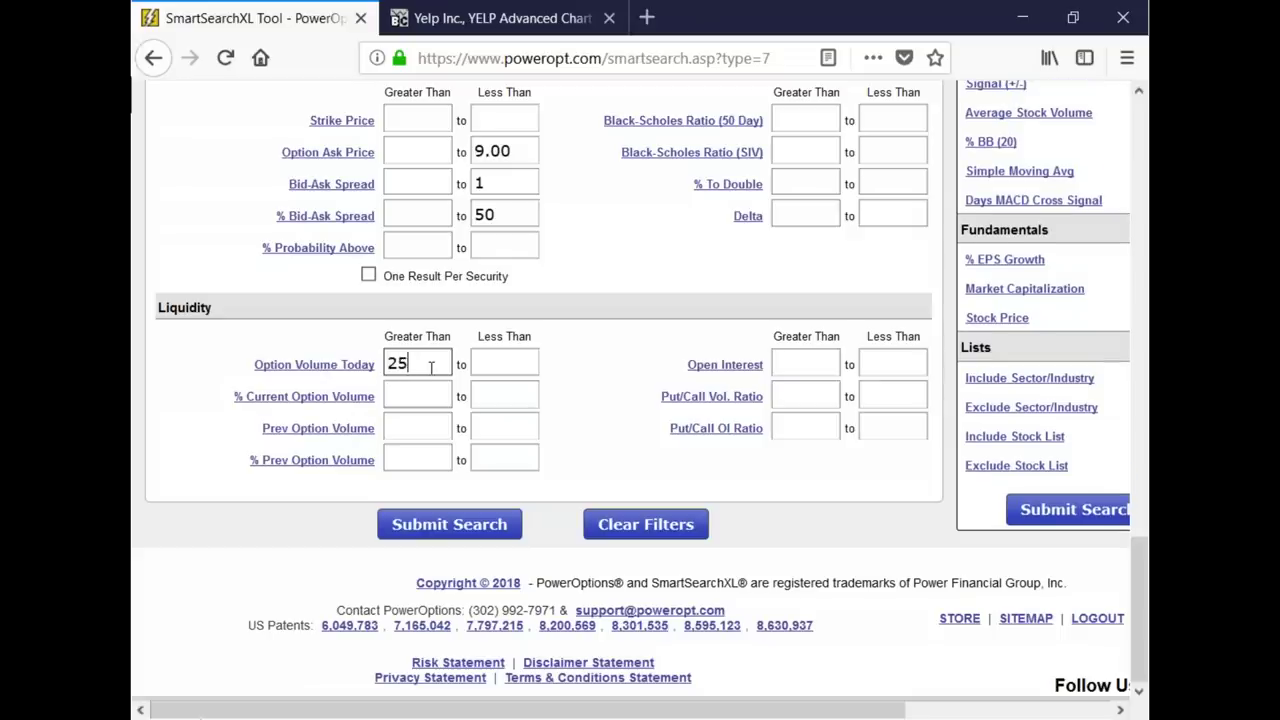
click(807, 366)
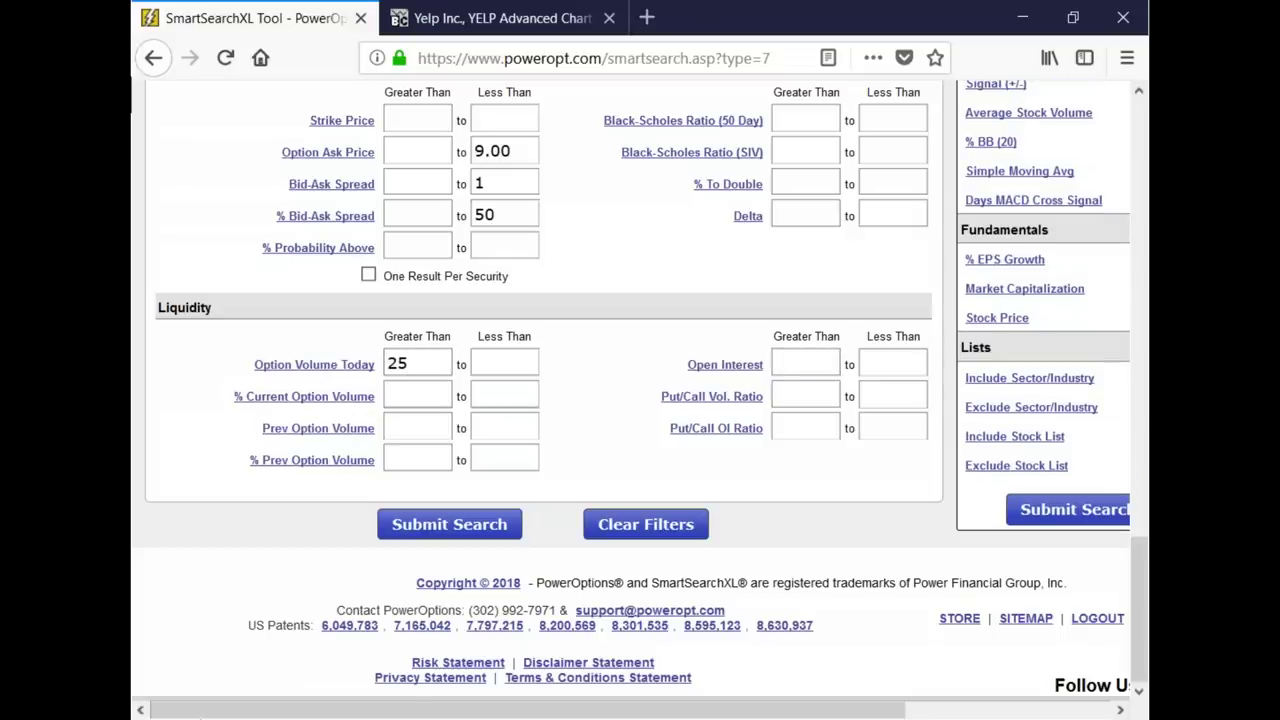
text(50)
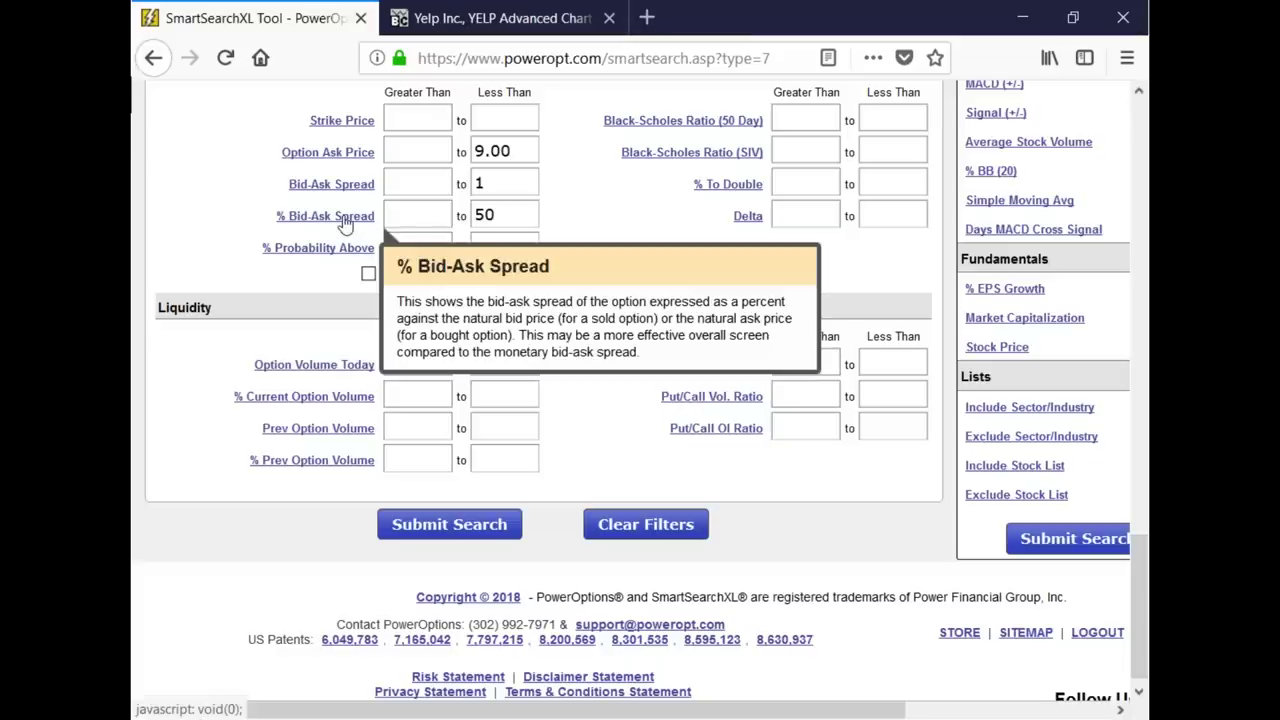
- Review the option filters from Liquidity back to Days To Expiration, and the technical filters through MACD
mouse_move(349, 194)
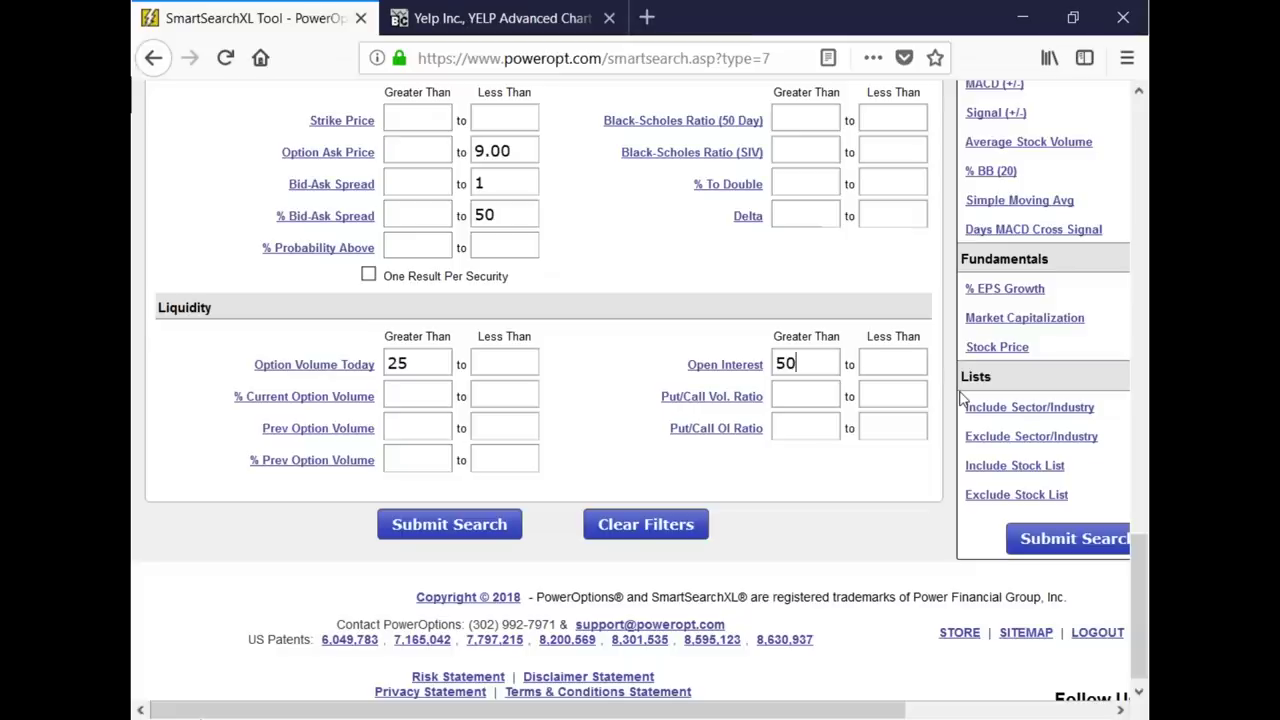
click(429, 363)
click(825, 362)
scroll(674, 411, up, 2)
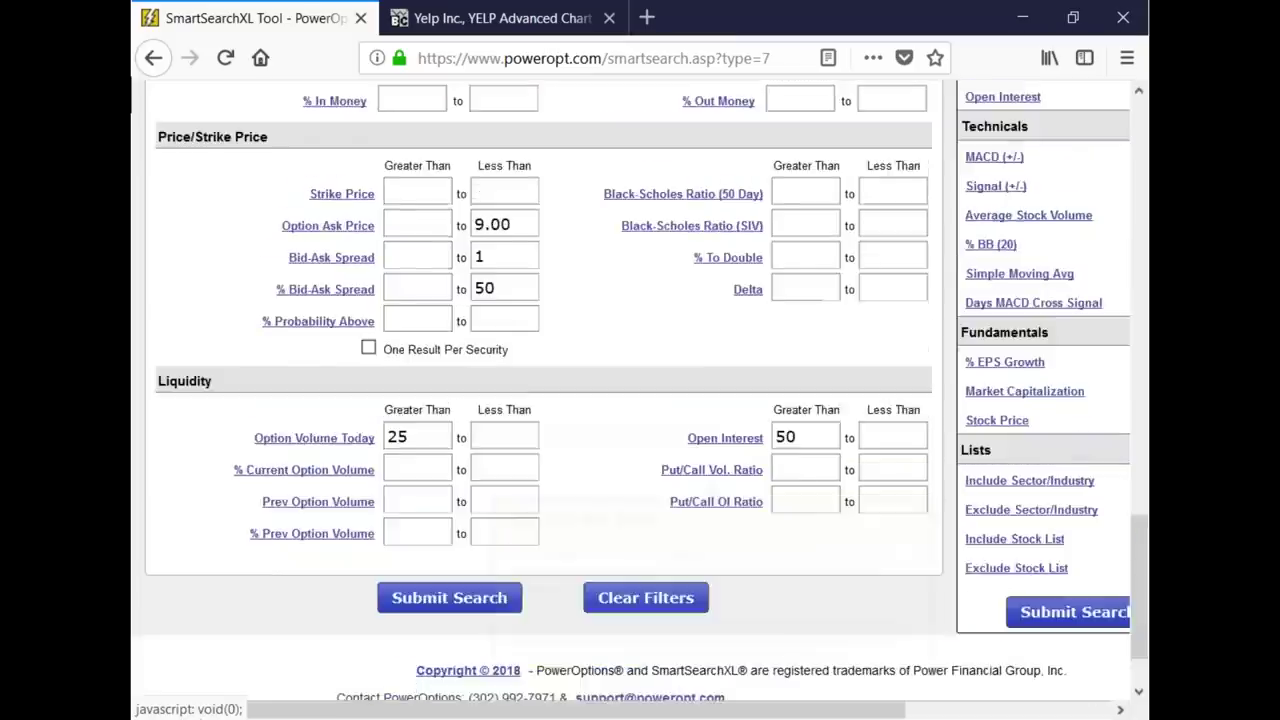
scroll(648, 435, up, 3)
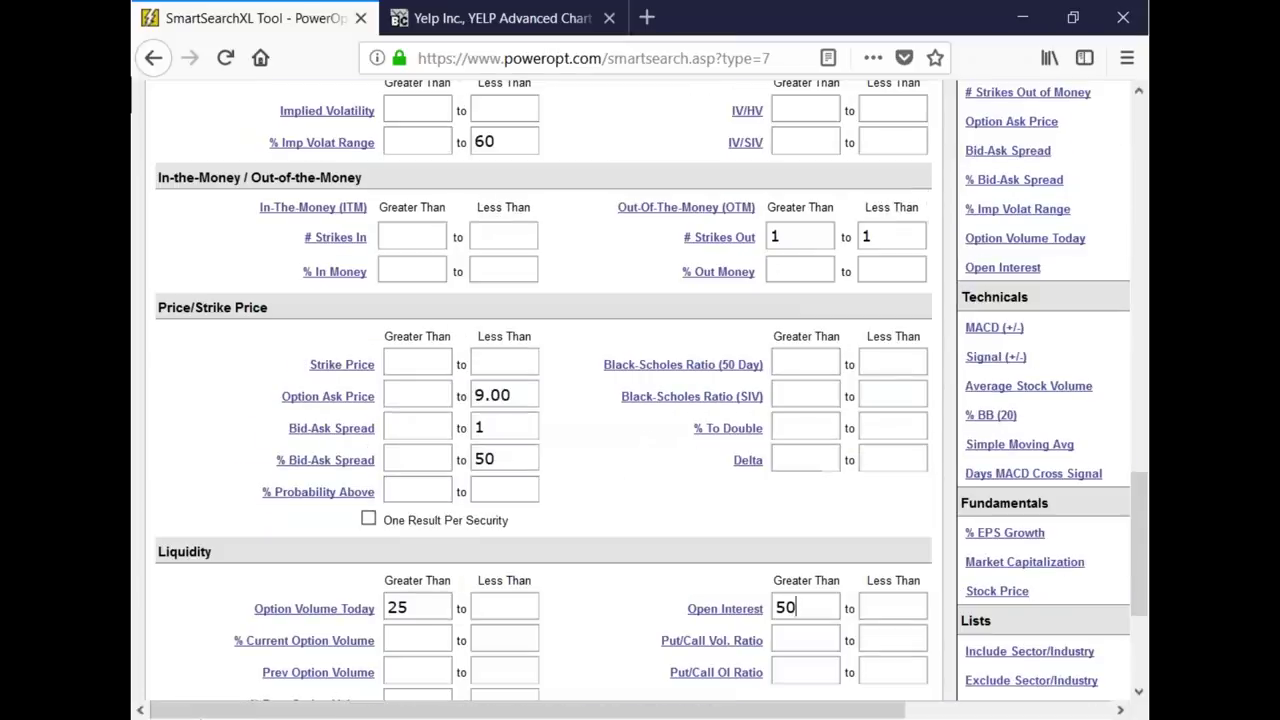
click(448, 366)
scroll(448, 366, up, 2)
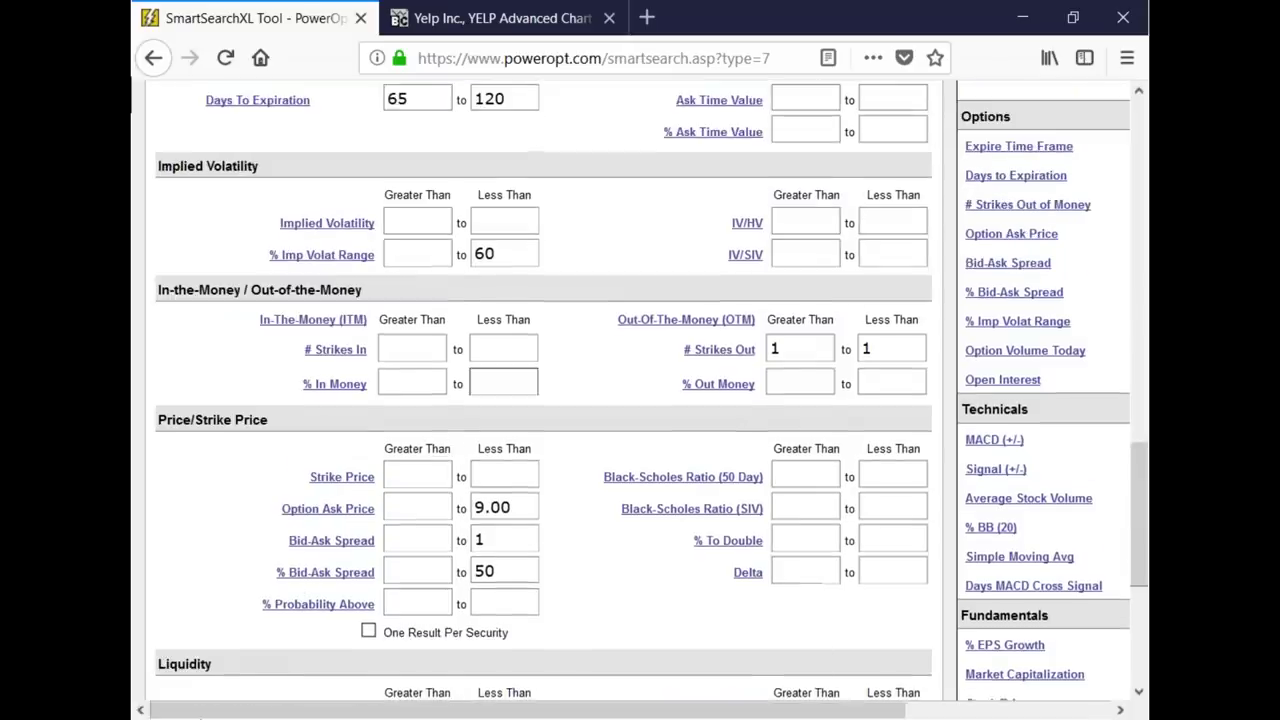
mouse_move(745, 365)
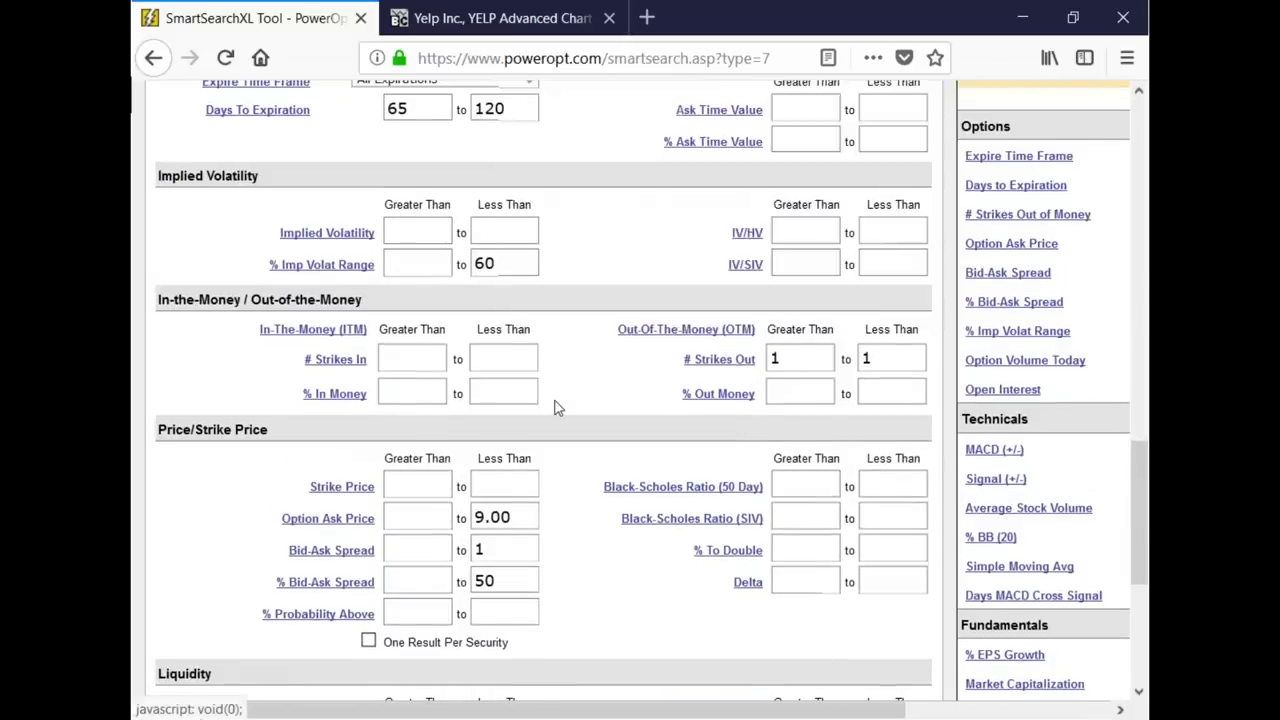
scroll(554, 406, up, 2)
mouse_move(292, 386)
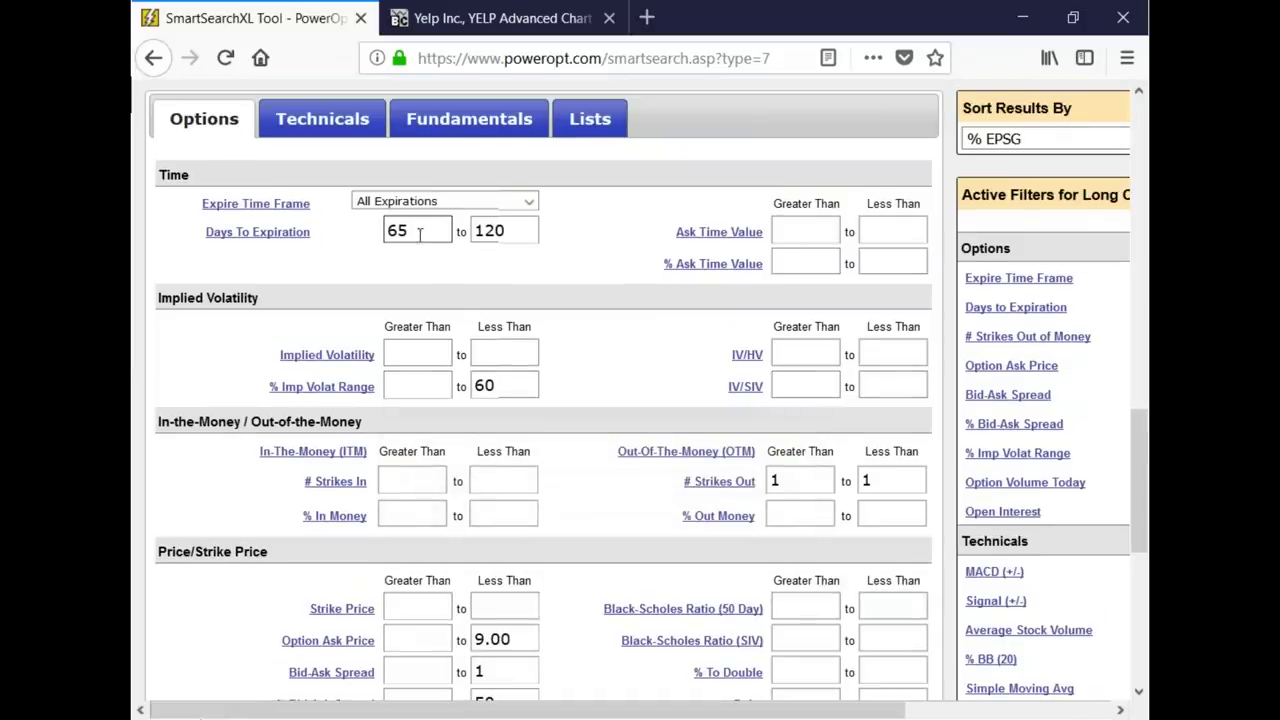
click(500, 124)
click(437, 318)
click(323, 119)
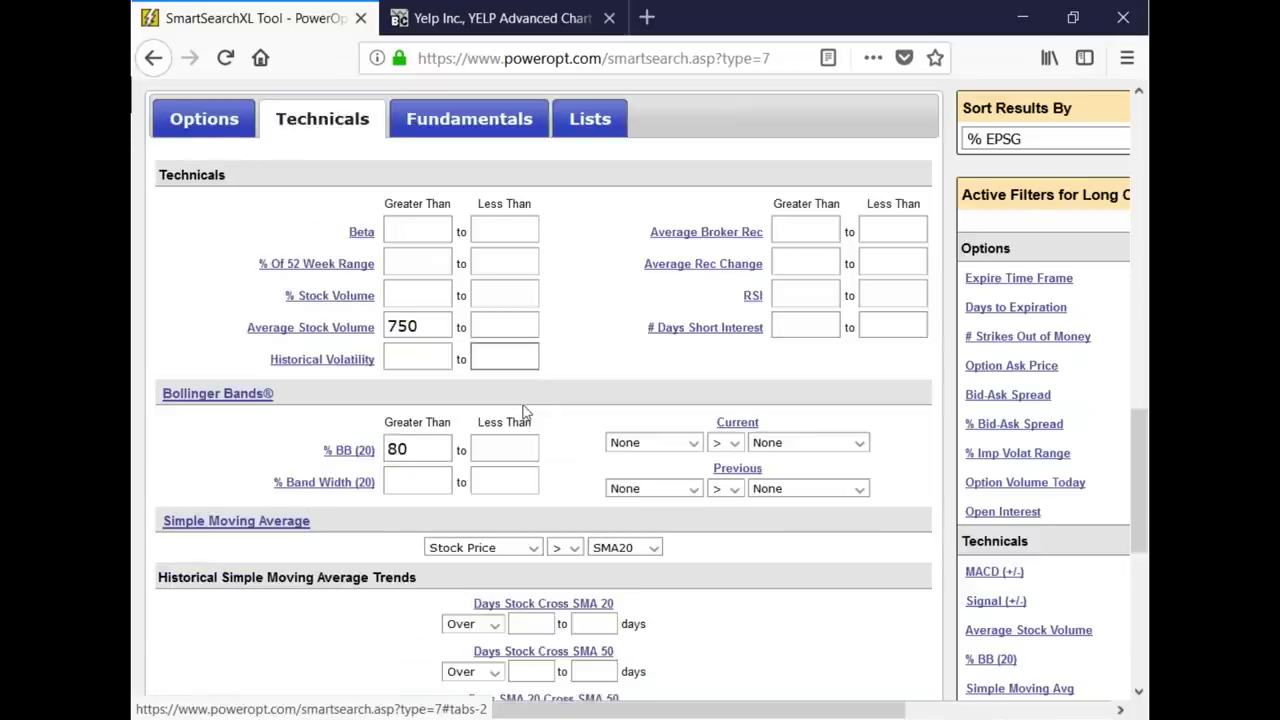
scroll(457, 337, down, 3)
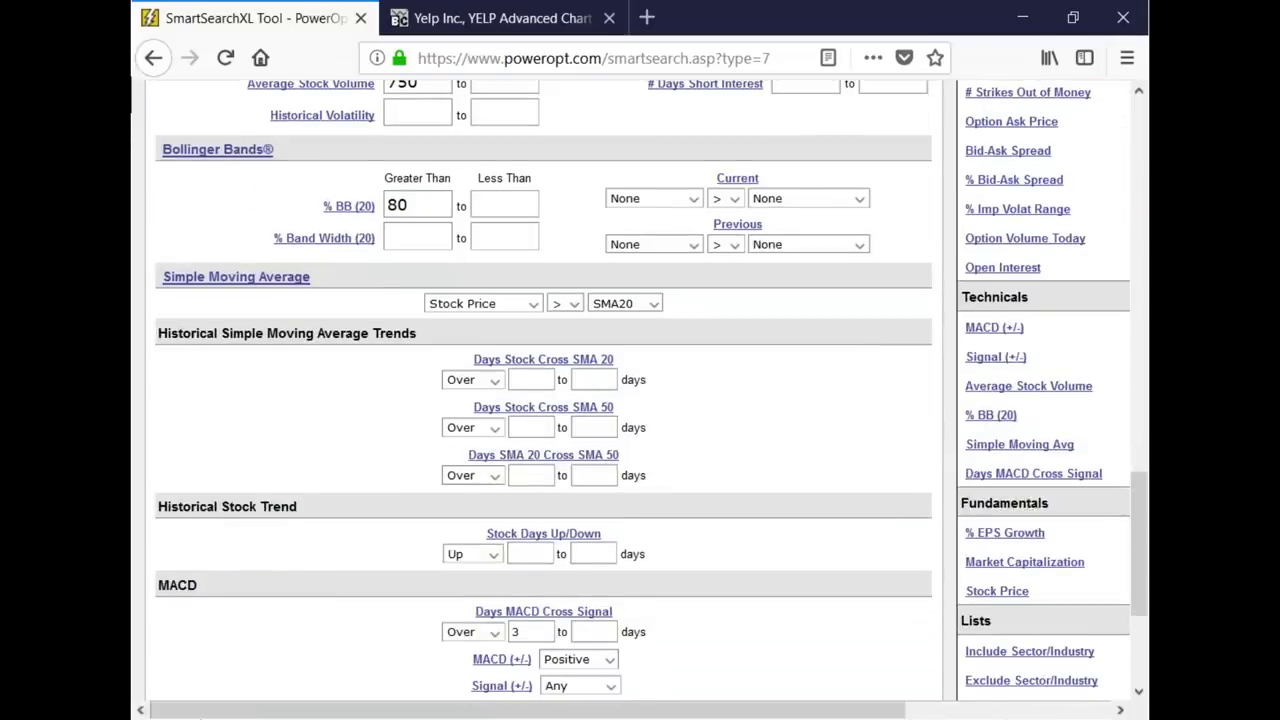
- Return to the option filters and submit the long call search with the current settings
scroll(175, 238, up, 5)
click(180, 240)
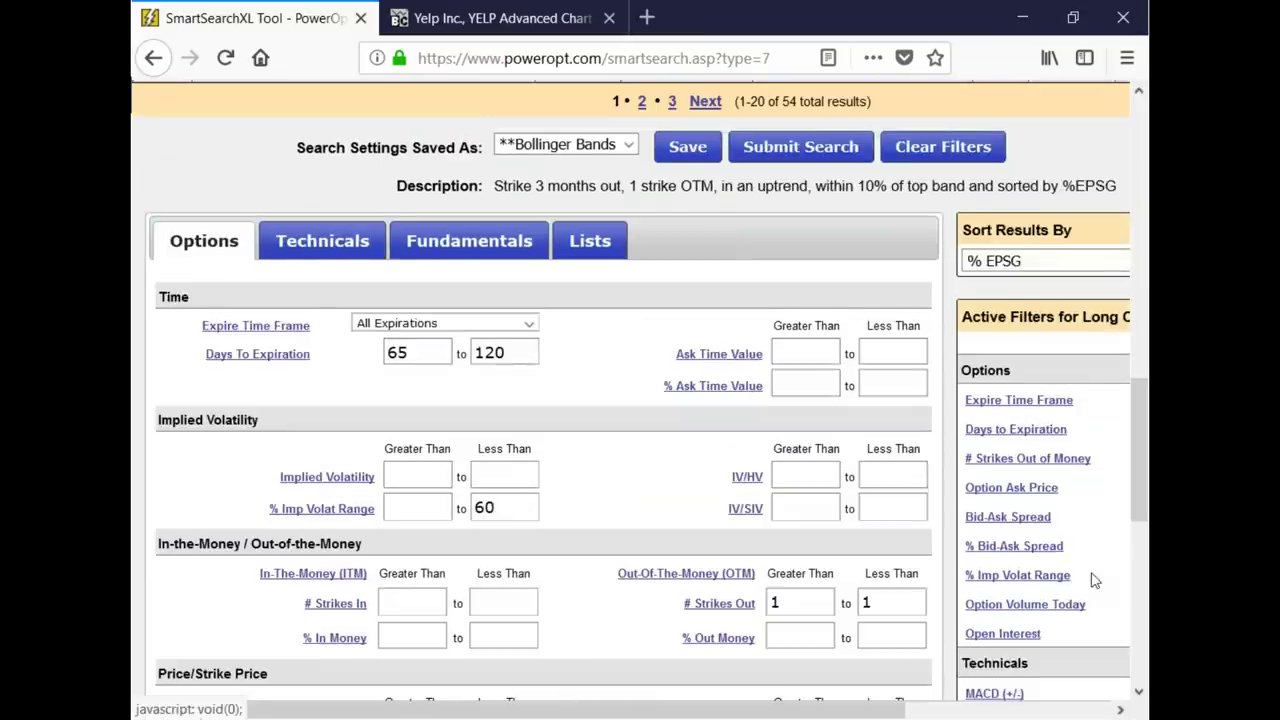
scroll(1095, 580, down, 3)
double_click(822, 608)
scroll(648, 537, up, 4)
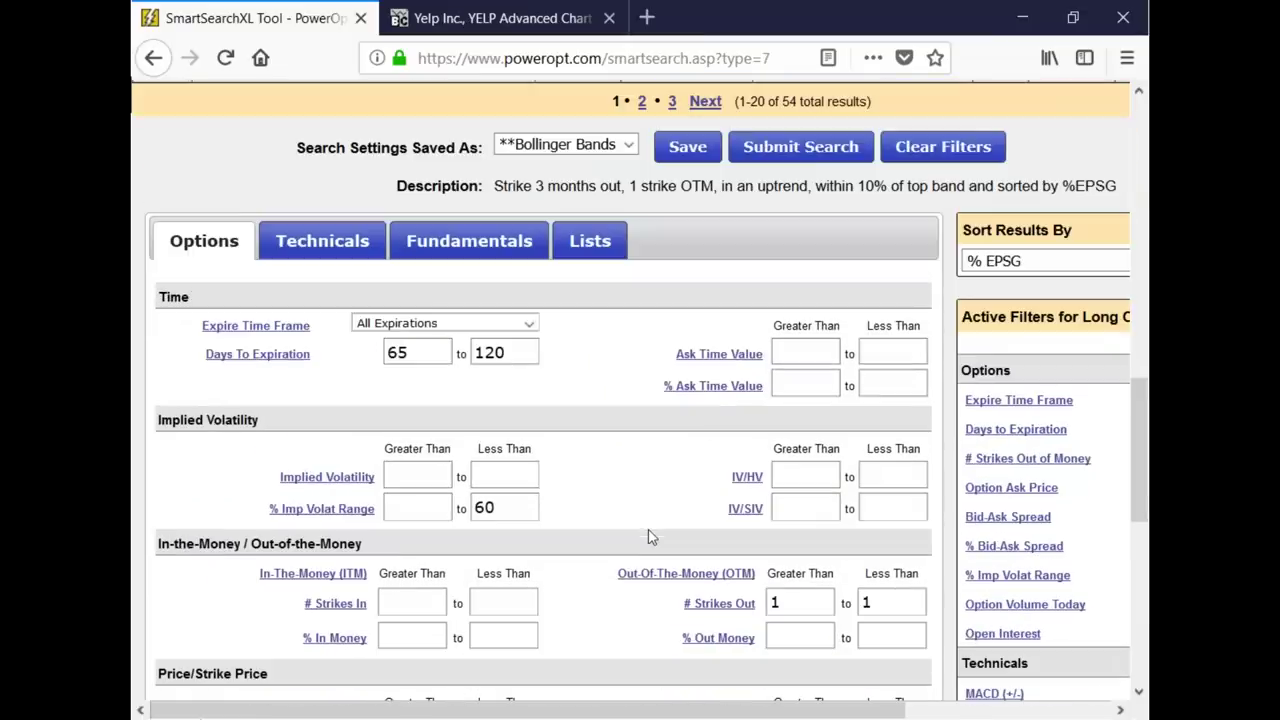
click(812, 152)
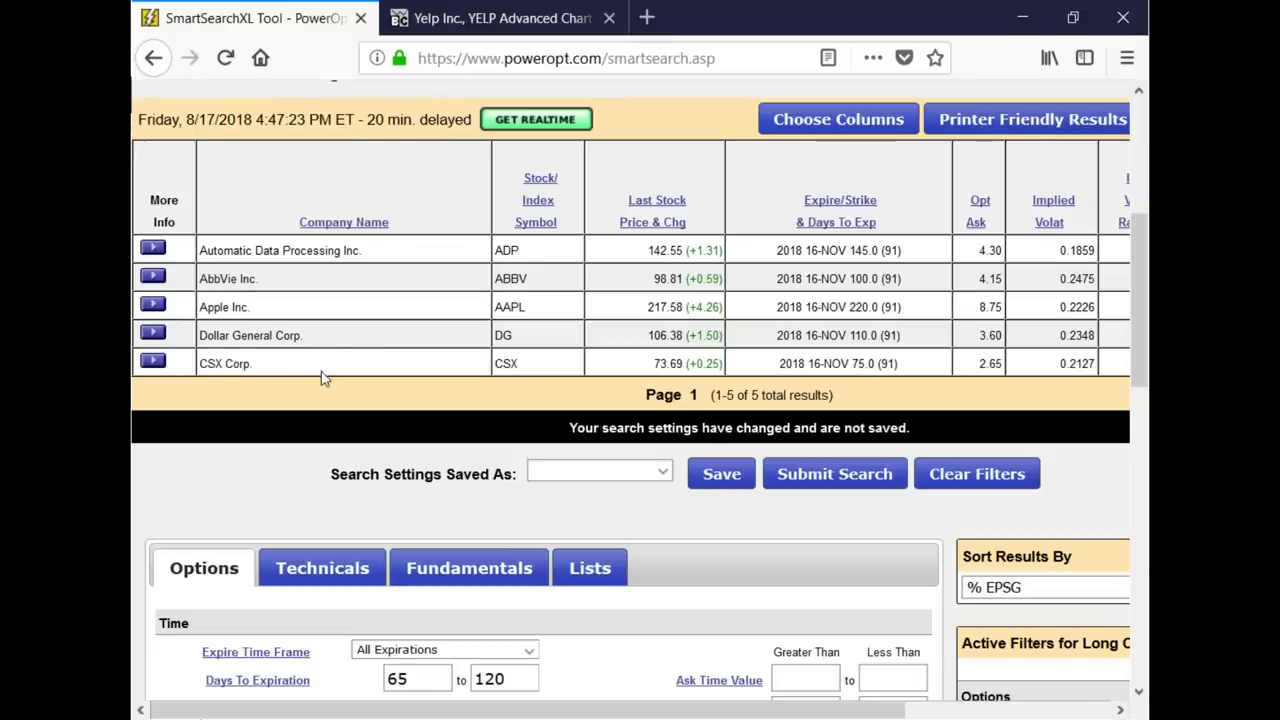
- Examine the Option Volume Today and Open Interest minimums in the Liquidity section of the submitted search
scroll(320, 375, down, 5)
scroll(340, 390, down, 4)
mouse_move(340, 388)
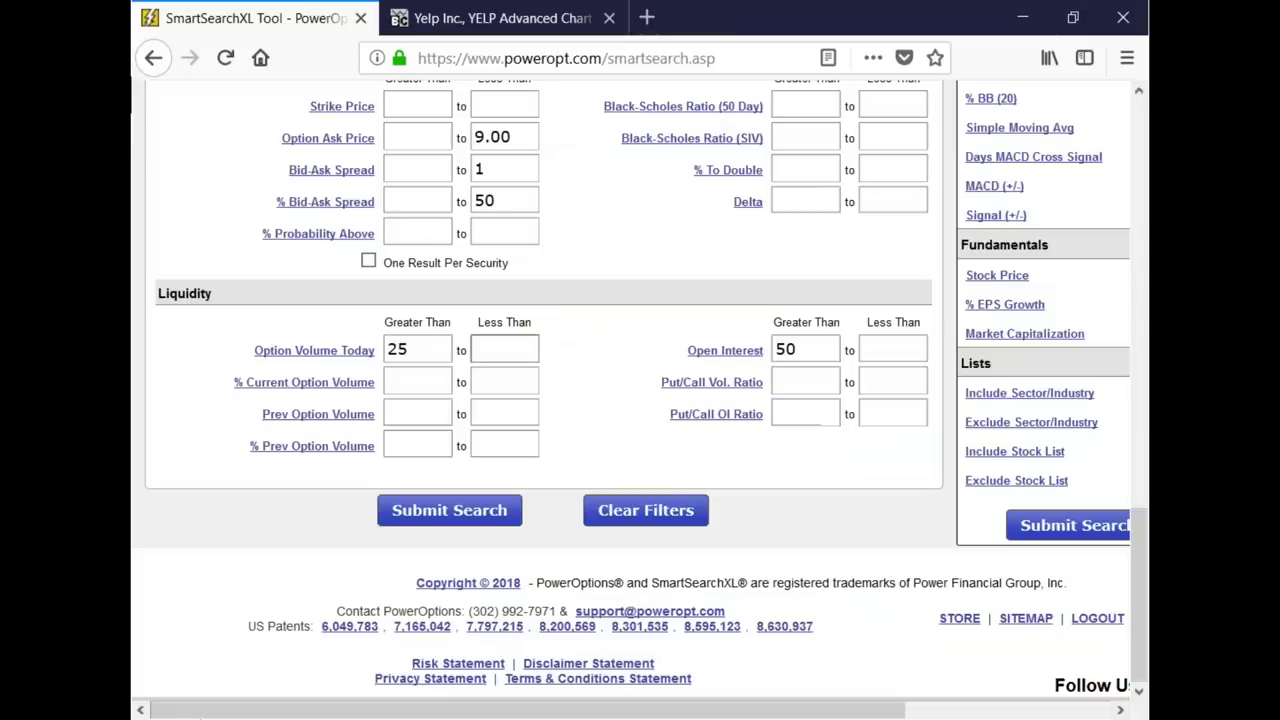
drag(440, 350, 353, 347)
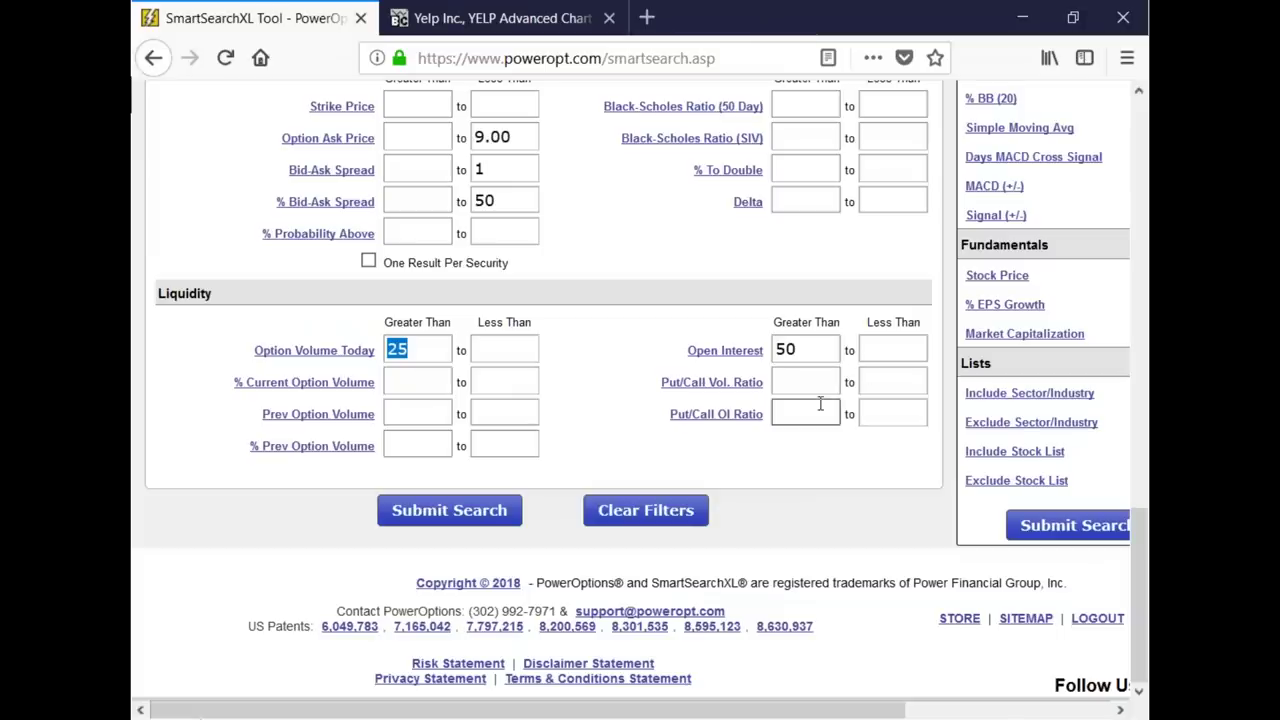
click(644, 335)
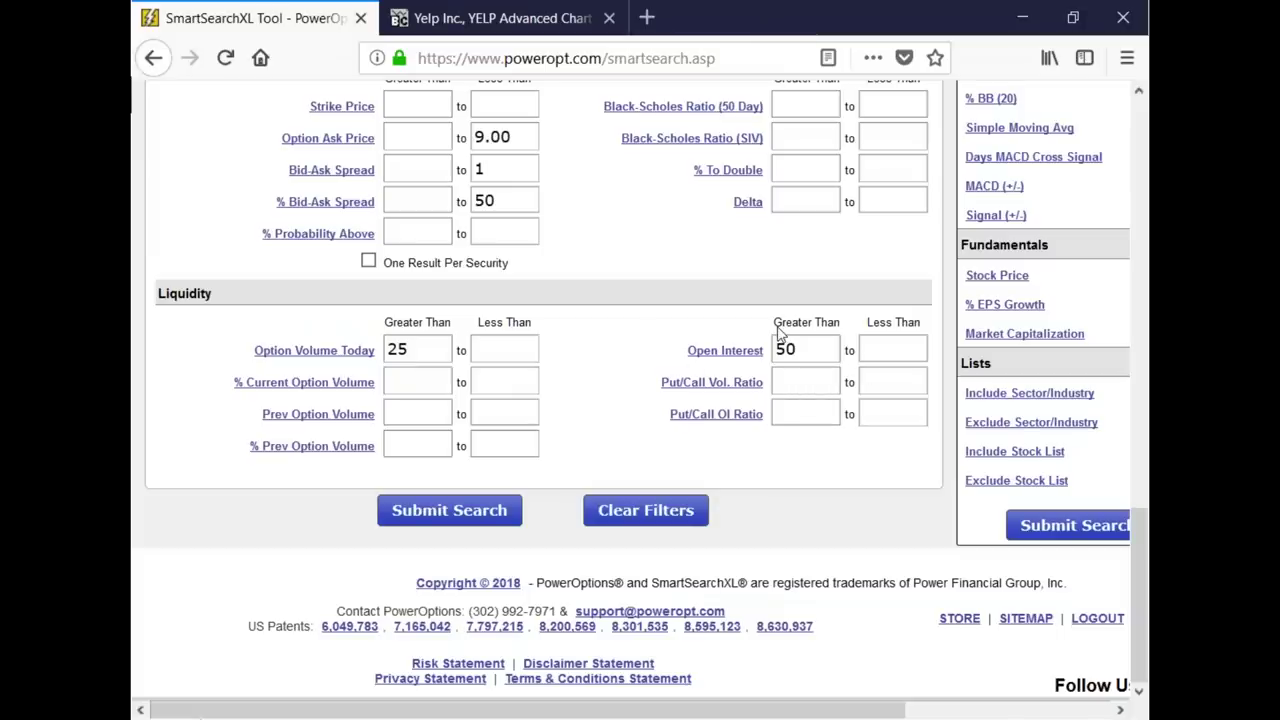